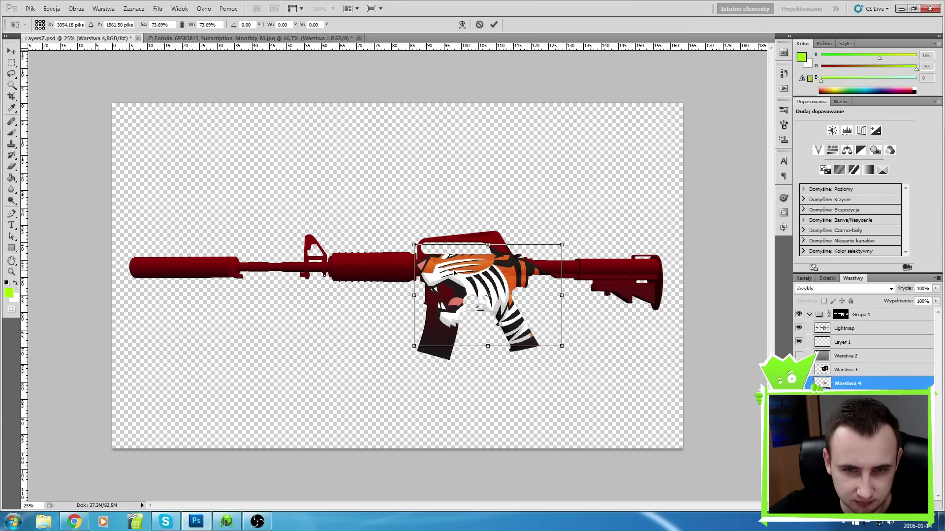
- Resize and place the tiger head over the rifle's receiver and grip, and apply the transform
{"action": "left_click_drag", "start_coordinate": [560, 228], "coordinate": [509, 299]}
{"action": "left_click_drag", "start_coordinate": [586, 294], "coordinate": [583, 274]}
{"action": "left_click", "coordinate": [845, 369]}
{"action": "key", "text": "Return"}
- Move the flame layer Warstwa 3 below the tiger layer and free-transform it over the receiver and grip
{"action": "left_click_drag", "start_coordinate": [845, 370], "coordinate": [808, 380]}
{"action": "key", "text": "ctrl+t"}
{"action": "left_click_drag", "start_coordinate": [537, 476], "coordinate": [626, 371]}
{"action": "key", "text": "Return"}
- Duplicate the flame layer Warstwa 3, rotate the copy 134.6° and place it behind the tiger's head and magazine
{"action": "key", "text": "ctrl+j"}
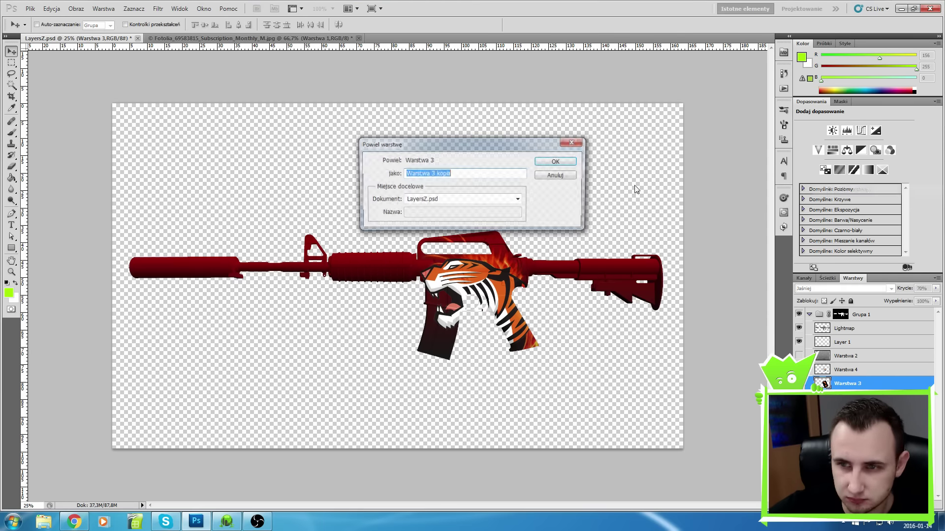
{"action": "key", "text": "ctrl+t"}
{"action": "left_click_drag", "start_coordinate": [640, 344], "coordinate": [504, 358]}
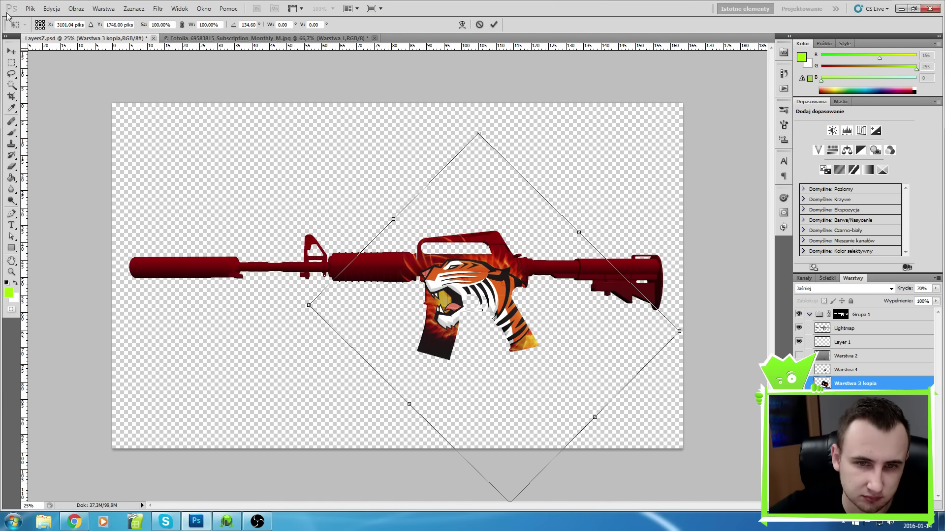
{"action": "key", "text": "Return"}
- With the tiger layer active, draw a curved tiger-stripe path on the rear of the stock and convert it into a selection
{"action": "left_click", "coordinate": [884, 375]}
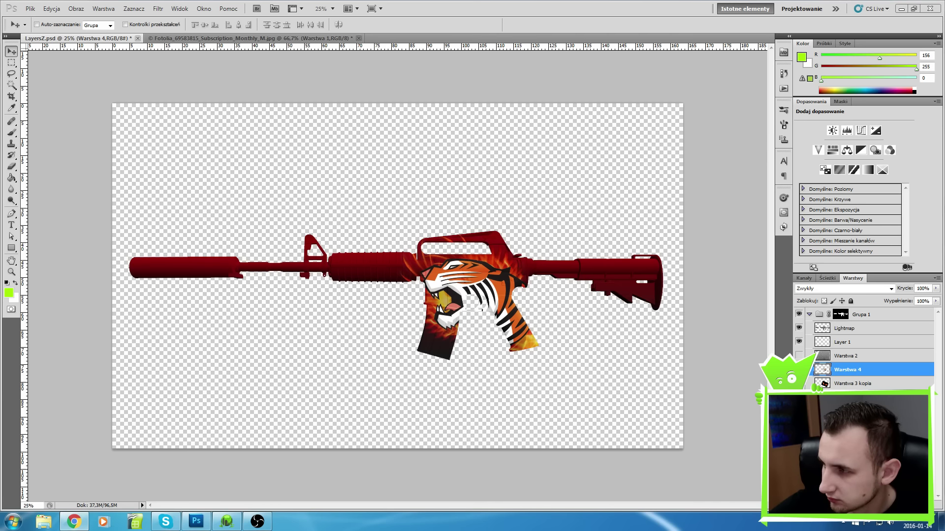
{"action": "left_click", "coordinate": [11, 213]}
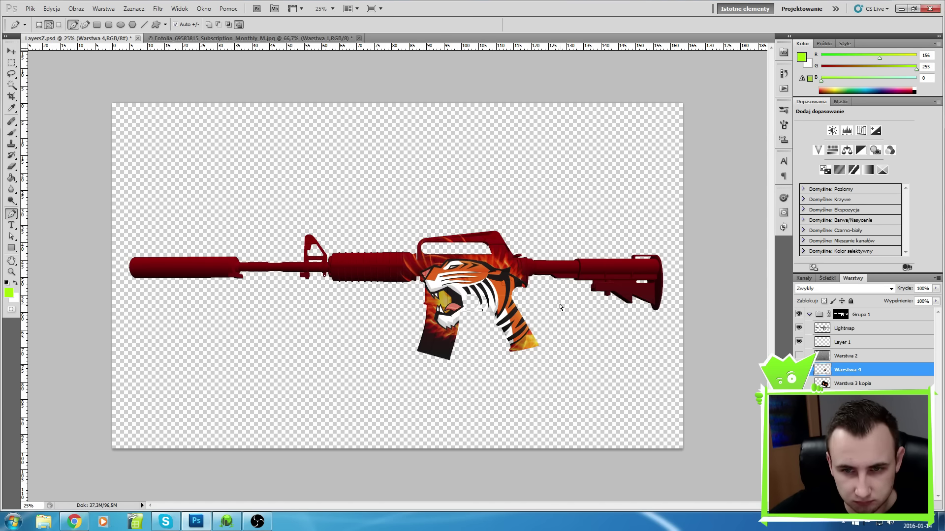
{"action": "scroll", "coordinate": [638, 252], "scroll_direction": "up", "scroll_amount": 1}
{"action": "left_click_drag", "start_coordinate": [11, 214], "coordinate": [50, 232]}
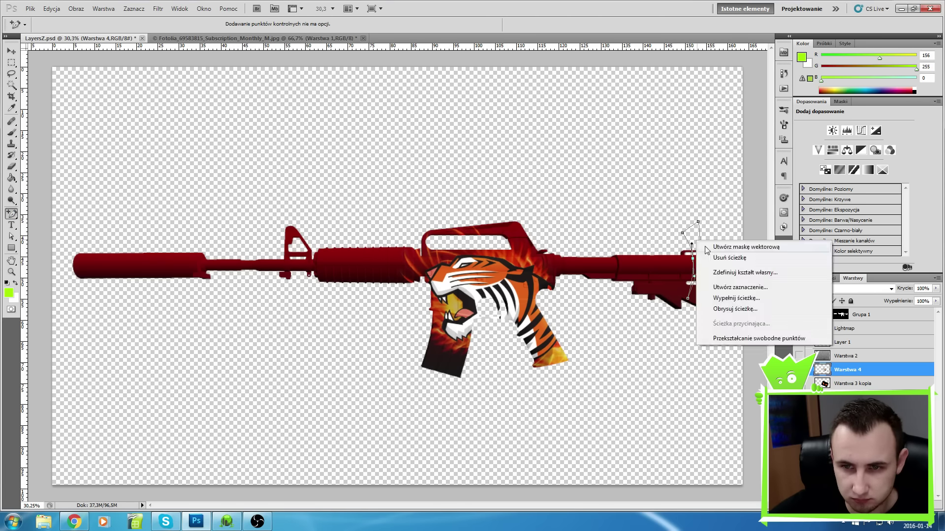
{"action": "key", "text": "Return"}
- Fill the stripe selection with black on a new layer
{"action": "key", "text": "ctrl+shift+alt+n"}
{"action": "key", "text": "i"}
{"action": "left_click", "coordinate": [801, 57]}
{"action": "key", "text": "Escape"}
{"action": "key", "text": "d"}
{"action": "key", "text": "g"}
- Duplicate the black stripe several times and space the copies across the rifle's stock
{"action": "right_click", "coordinate": [867, 368]}
{"action": "left_click", "coordinate": [881, 172]}
{"action": "key", "text": "Return"}
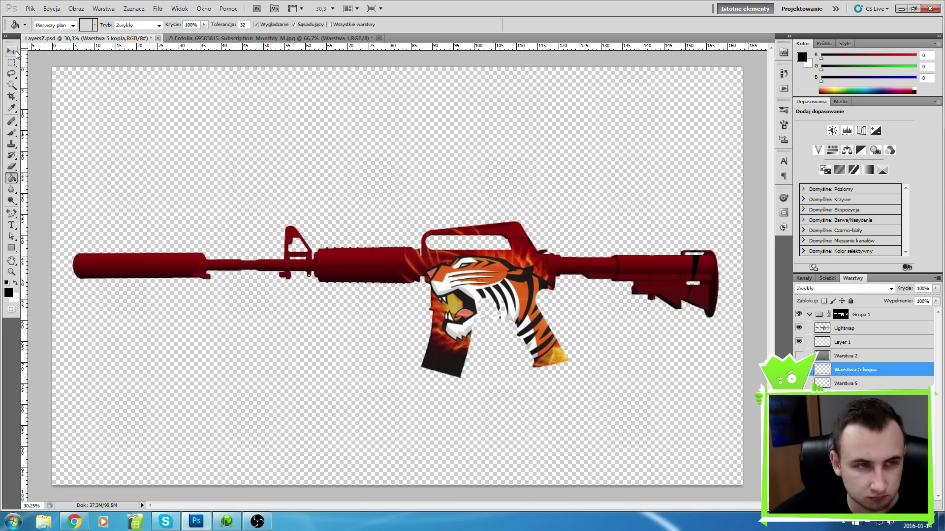
{"action": "key", "text": "v"}
{"action": "key", "text": "ctrl+j"}
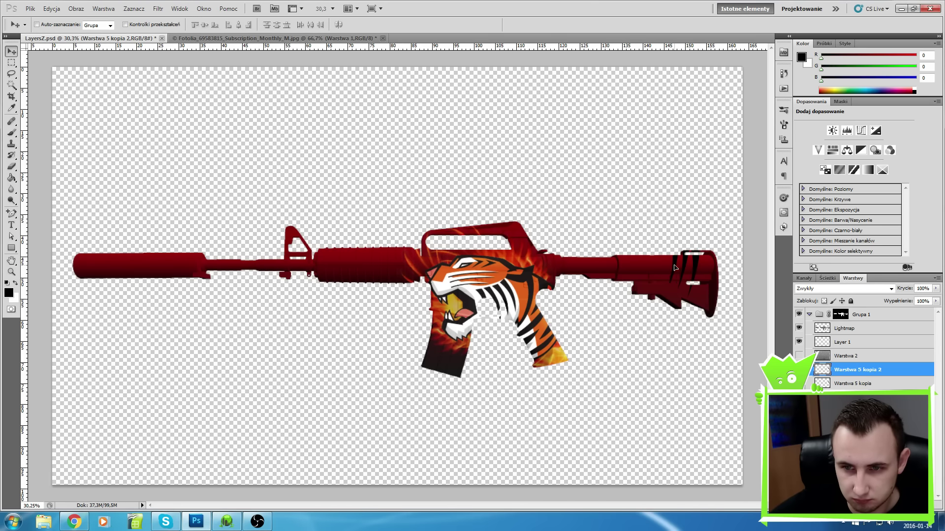
{"action": "key", "text": "ctrl+j"}
{"action": "right_click", "coordinate": [867, 369]}
{"action": "left_click", "coordinate": [881, 173]}
{"action": "left_click", "coordinate": [547, 162]}
- Combine the black stripe layers into a smart object and duplicate it
{"action": "key", "text": "alt+shift+bracketleft"}
{"action": "left_click", "coordinate": [934, 279]}
{"action": "left_click", "coordinate": [881, 199]}
{"action": "key", "text": "Return"}
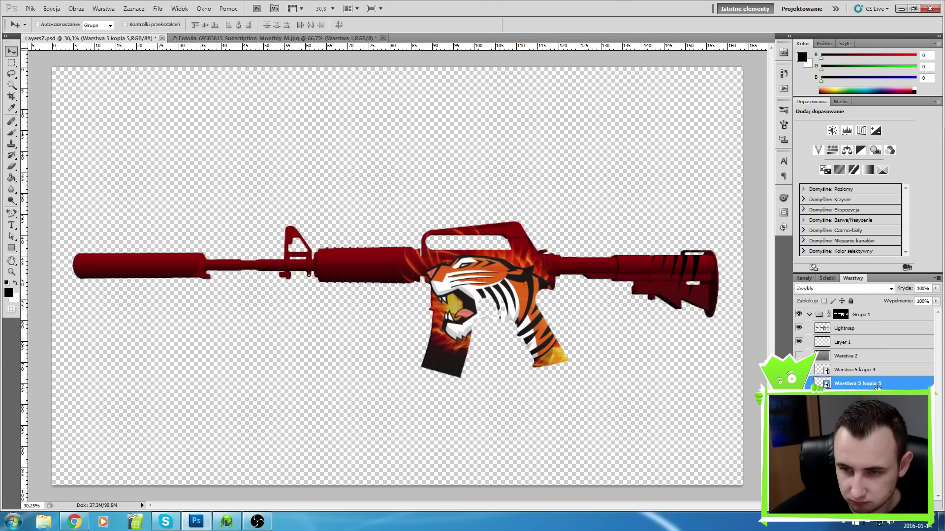
- Add an orange Color Overlay to the stripe layer Warstwa 5 kopia 5
{"action": "double_click", "coordinate": [878, 387]}
{"action": "left_click", "coordinate": [580, 407]}
{"action": "left_click", "coordinate": [748, 310]}
{"action": "key", "text": "Return"}
{"action": "key", "text": "Return"}
- Duplicate the orange stripe layer and set the copy's Color Overlay to white (ffffff)
{"action": "key", "text": "ctrl+j"}
{"action": "double_click", "coordinate": [923, 383]}
{"action": "left_click", "coordinate": [748, 310]}
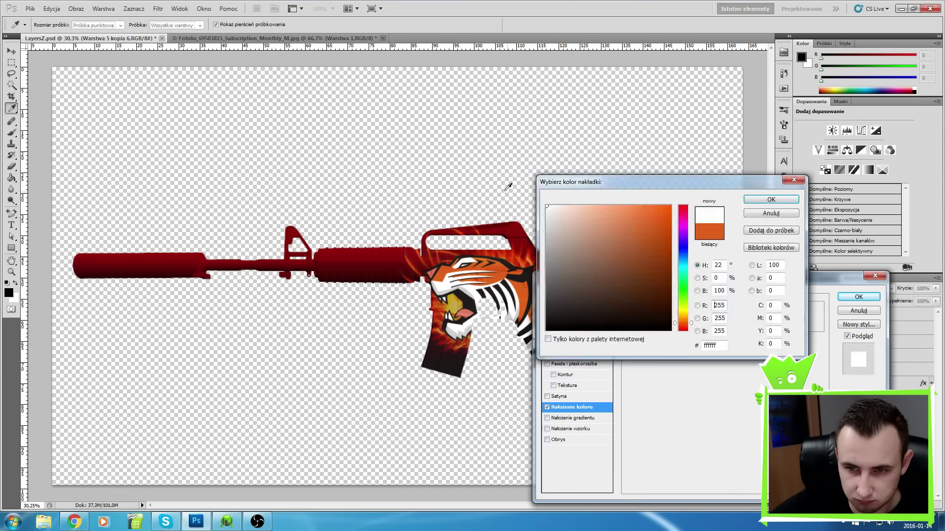
{"action": "key", "text": "Return"}
{"action": "key", "text": "Return"}
- Select the black, orange and white stripe layers together and free-transform them into place across the stock
{"action": "key", "text": "shift+alt+bracketright"}
{"action": "key", "text": "shift+alt+bracketright"}
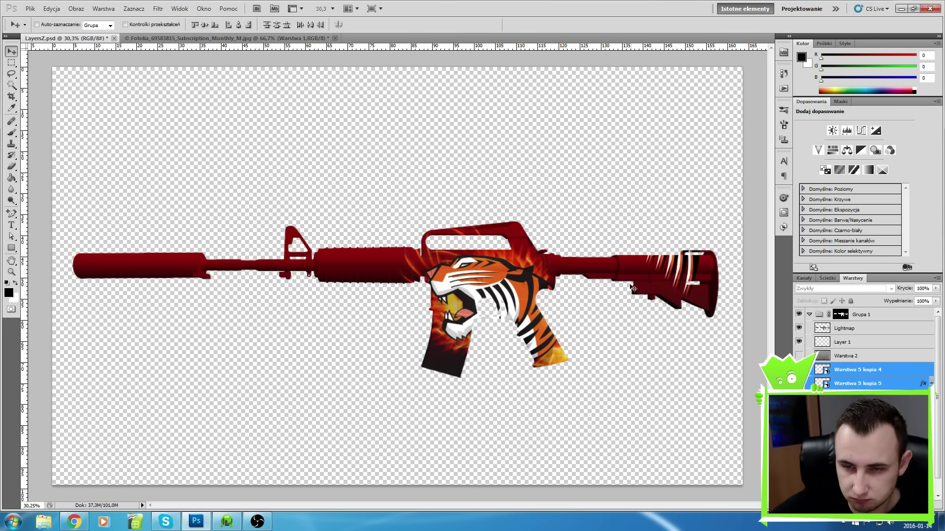
{"action": "key", "text": "ctrl+t"}
{"action": "key", "text": "Return"}
{"action": "key", "text": "ctrl+t"}
{"action": "left_click_drag", "start_coordinate": [544, 186], "coordinate": [644, 327]}
{"action": "left_click_drag", "start_coordinate": [713, 345], "coordinate": [694, 271]}
{"action": "key", "text": "Return"}
- Combine the selected stripe layers into one and set its opacity to 61%
{"action": "key", "text": "ctrl+e"}
{"action": "double_click", "coordinate": [877, 377]}
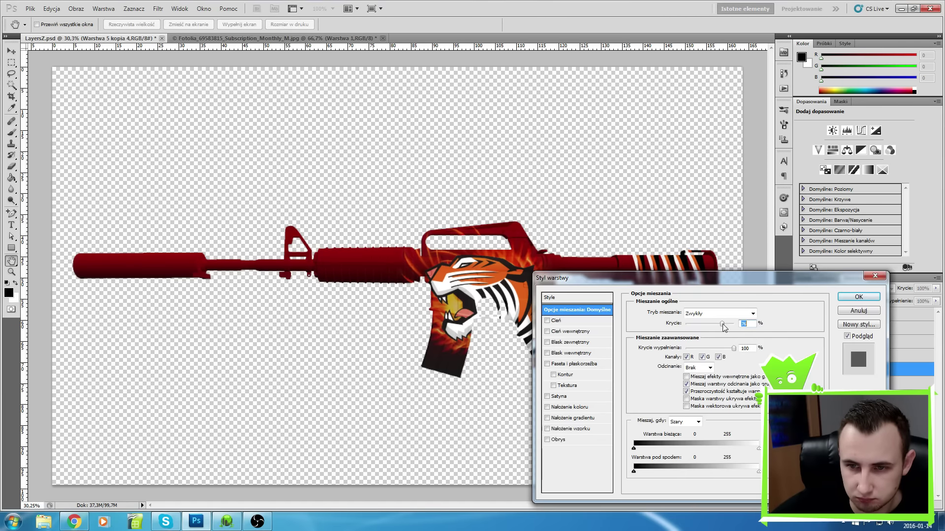
{"action": "left_click", "coordinate": [856, 299]}
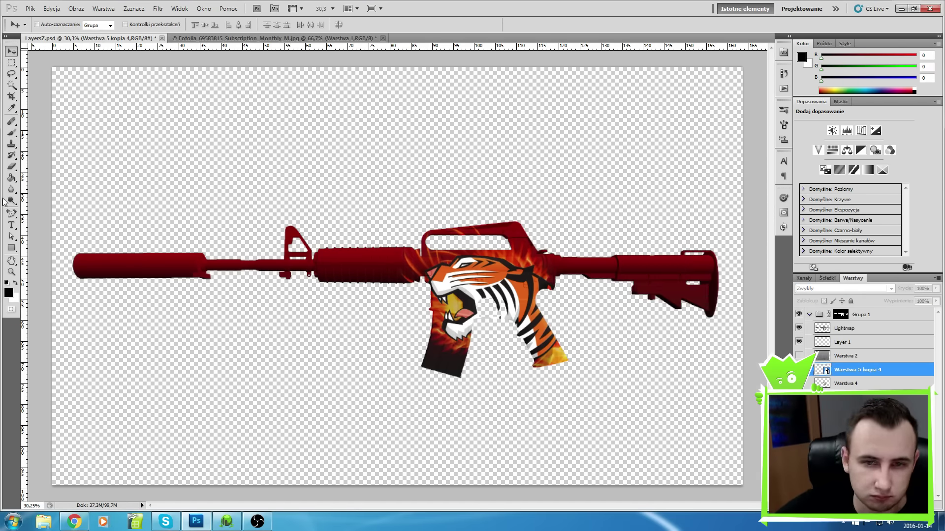
- Draw a thin Pen path from the tiger's head along the buffer tube, angled up at the stock, and make it a selection
{"action": "key", "text": "p"}
{"action": "scroll", "coordinate": [370, 226], "scroll_direction": "up", "scroll_amount": 2}
{"action": "key", "text": "shift+p"}
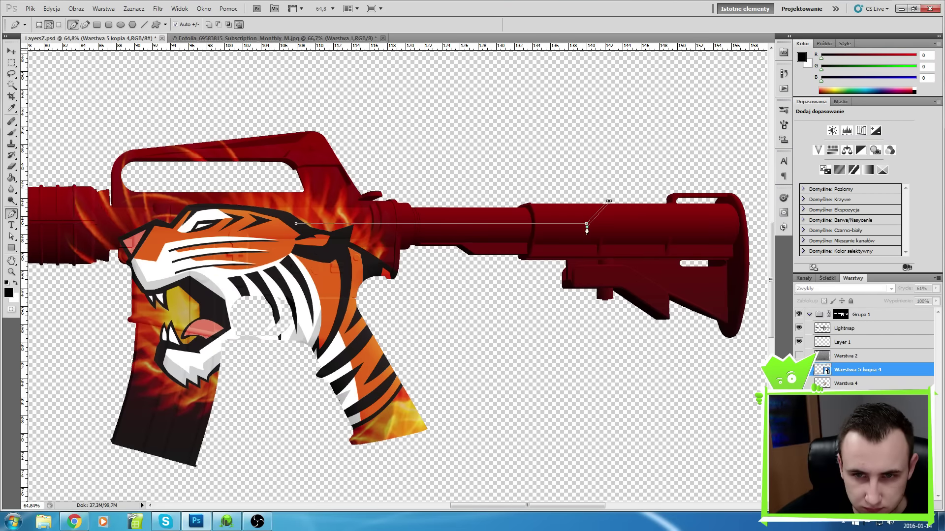
{"action": "key", "text": "ctrl+Return"}
- Fill the thin line selection with black on a new layer, deselect, and place that layer beneath the tiger head
{"action": "key", "text": "ctrl+shift+alt+n"}
{"action": "key", "text": "g"}
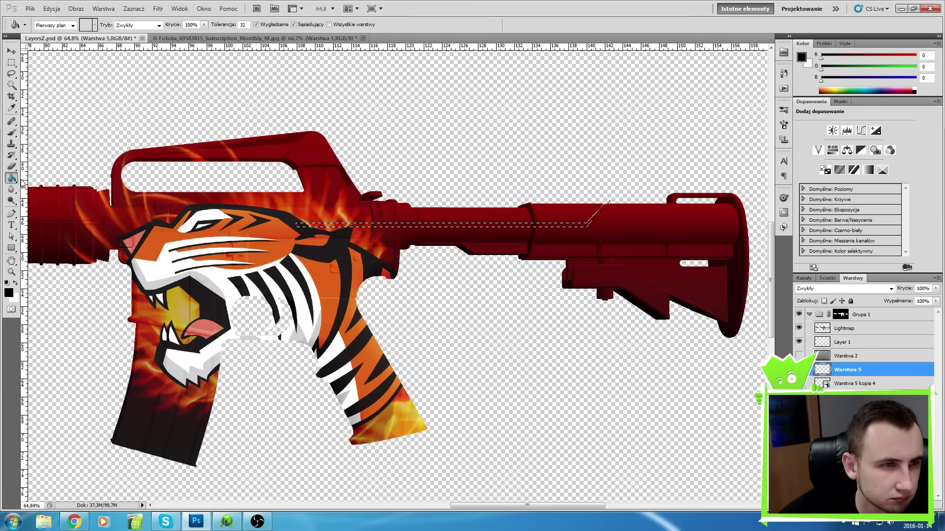
{"action": "left_click", "coordinate": [395, 229]}
{"action": "key", "text": "ctrl+d"}
{"action": "key", "text": "p"}
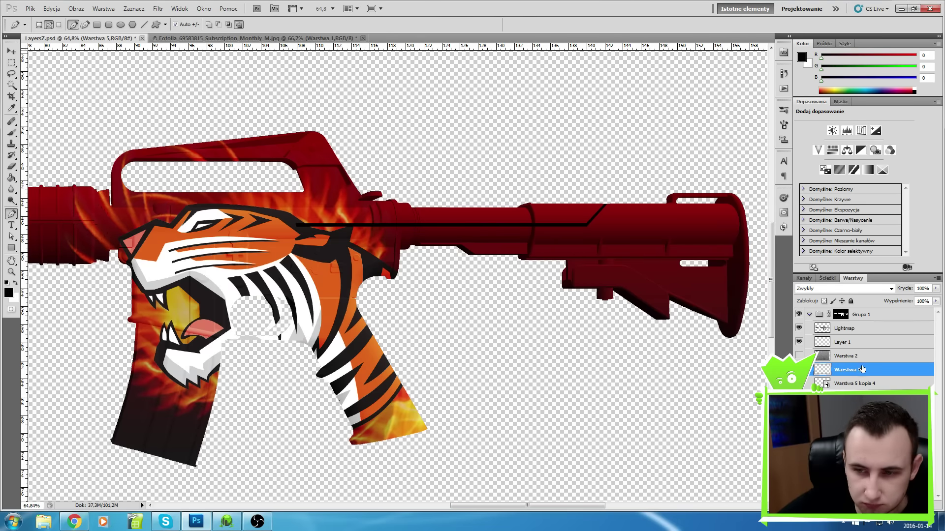
{"action": "key", "text": "ctrl+e"}
- Draw a second thin Pen path below the black line, angled down to the stock's lower rear corner, and make it a selection
{"action": "left_click", "coordinate": [308, 231]}
{"action": "left_click", "coordinate": [664, 232], "text": "shift"}
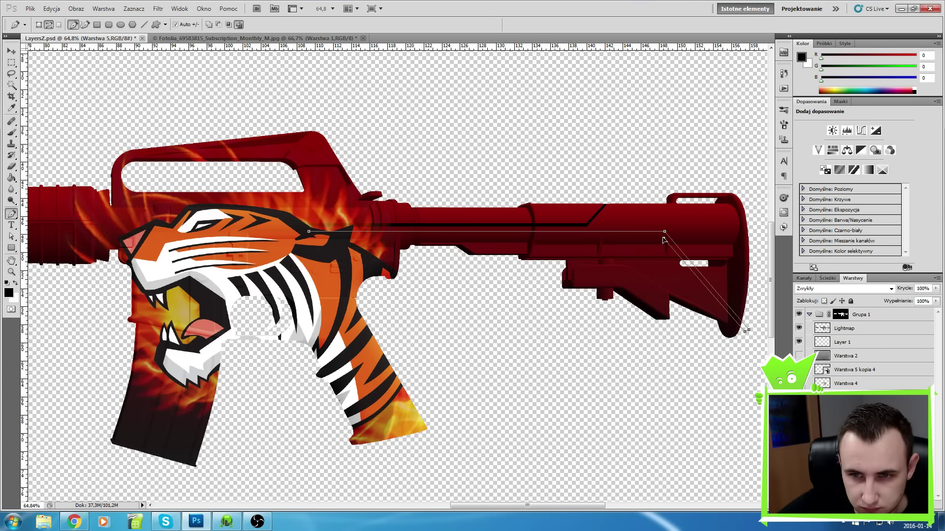
{"action": "left_click", "coordinate": [664, 236]}
{"action": "left_click", "coordinate": [308, 237]}
{"action": "left_click", "coordinate": [309, 232]}
{"action": "right_click", "coordinate": [318, 234]}
{"action": "left_click", "coordinate": [359, 297]}
{"action": "left_click", "coordinate": [541, 143]}
- Fill the second line selection with white on a new layer
{"action": "key", "text": "ctrl+shift+alt+n"}
{"action": "key", "text": "g"}
{"action": "left_click", "coordinate": [9, 293]}
{"action": "left_click", "coordinate": [546, 201]}
{"action": "left_click", "coordinate": [778, 196]}
{"action": "left_click", "coordinate": [492, 234]}
{"action": "scroll", "coordinate": [393, 246], "scroll_direction": "down", "scroll_amount": 3}
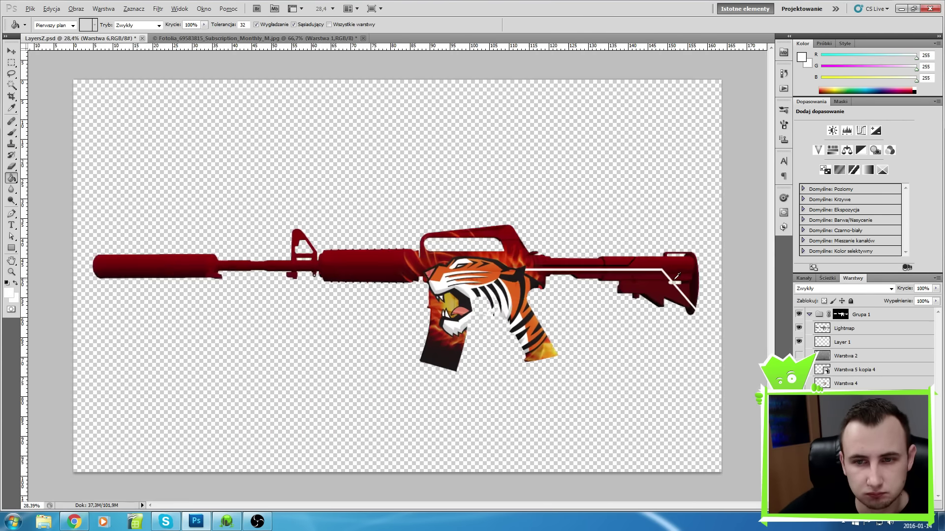
- Set the white line layer's opacity to 56%
{"action": "scroll", "coordinate": [394, 246], "scroll_direction": "up", "scroll_amount": 2}
{"action": "double_click", "coordinate": [886, 356]}
{"action": "type", "text": "56"}
{"action": "key", "text": "Return"}
{"action": "scroll", "coordinate": [228, 235], "scroll_direction": "up", "scroll_amount": 3}
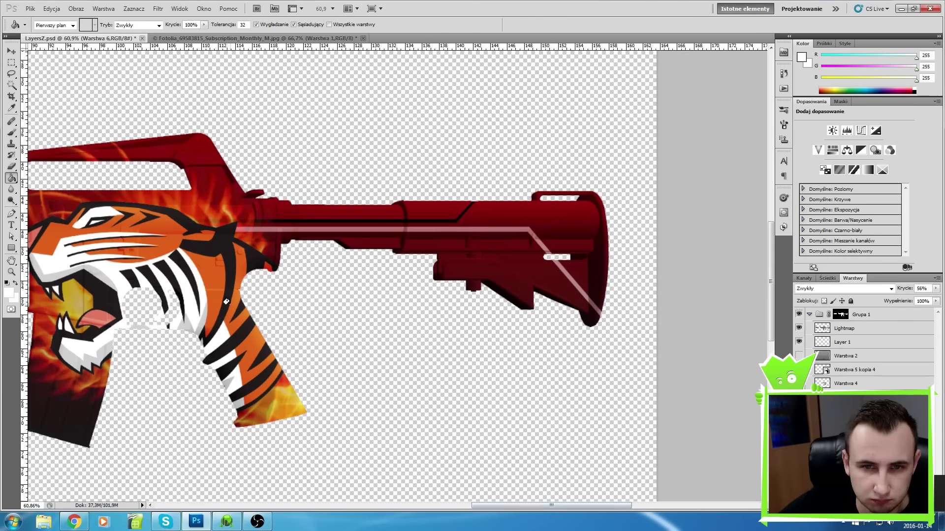
- Draw a third thin Pen path just below and parallel to the white line, and convert it into a selection
{"action": "key", "text": "p"}
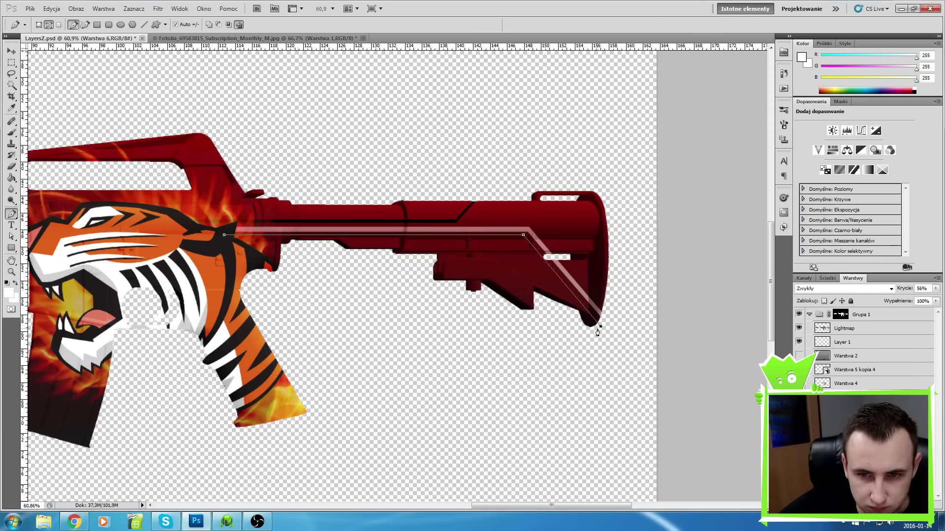
{"action": "left_click", "coordinate": [225, 237]}
{"action": "right_click", "coordinate": [225, 238]}
{"action": "left_click", "coordinate": [267, 302]}
{"action": "key", "text": "Return"}
- Set the foreground color to orange-red (R 218, G 70, B 18) and fill the third line selection with it
{"action": "left_click", "coordinate": [11, 178]}
{"action": "left_click", "coordinate": [9, 293]}
{"action": "left_click", "coordinate": [765, 196]}
{"action": "scroll", "coordinate": [459, 514], "scroll_direction": "down", "scroll_amount": 3}
{"action": "scroll", "coordinate": [458, 514], "scroll_direction": "up", "scroll_amount": 2}
{"action": "scroll", "coordinate": [458, 515], "scroll_direction": "down", "scroll_amount": 2}
- Show the combined stripe layer, rotate it -170.6° and place it over the front end of the suppressor
{"action": "key", "text": "u"}
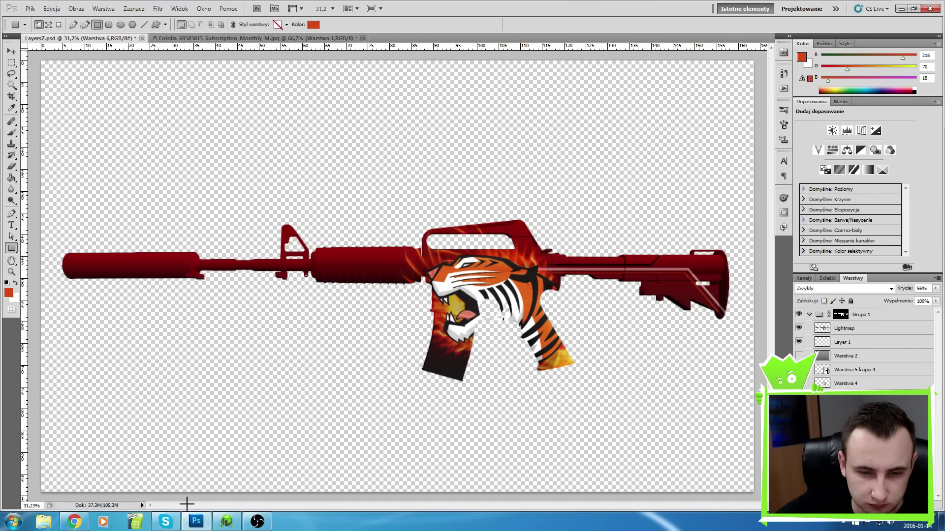
{"action": "key", "text": "v"}
{"action": "key", "text": "Delete"}
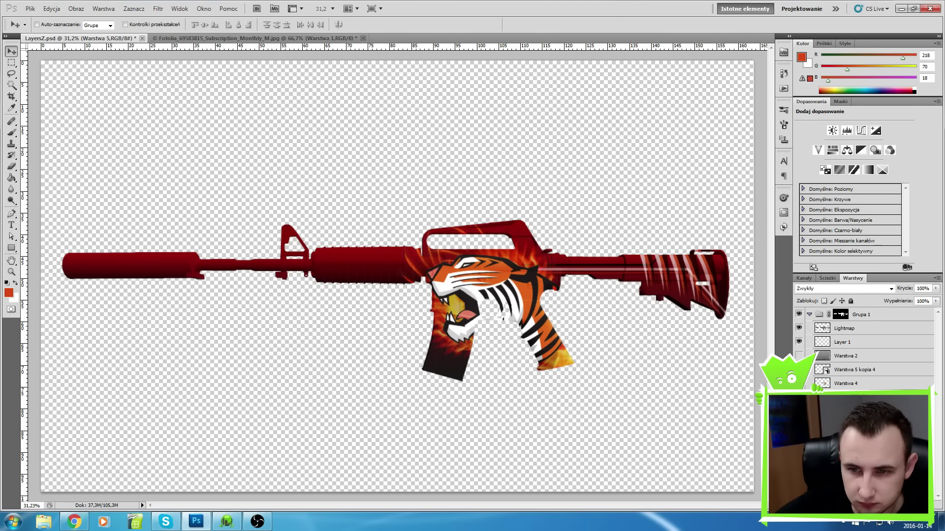
{"action": "left_click", "coordinate": [856, 370]}
{"action": "key", "text": "ctrl+t"}
{"action": "left_click_drag", "start_coordinate": [386, 345], "coordinate": [246, 317]}
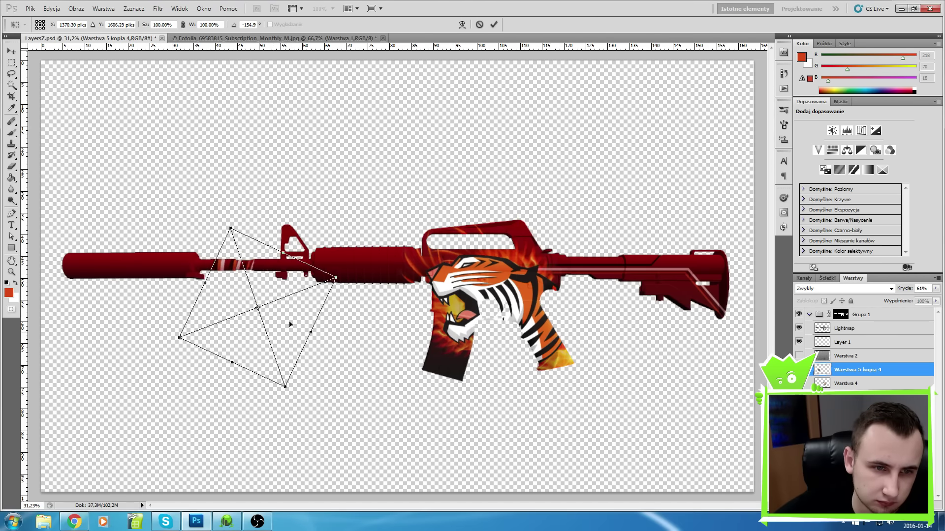
{"action": "left_click_drag", "start_coordinate": [370, 323], "coordinate": [368, 299]}
{"action": "left_click_drag", "start_coordinate": [260, 269], "coordinate": [106, 266]}
{"action": "left_click", "coordinate": [10, 51]}
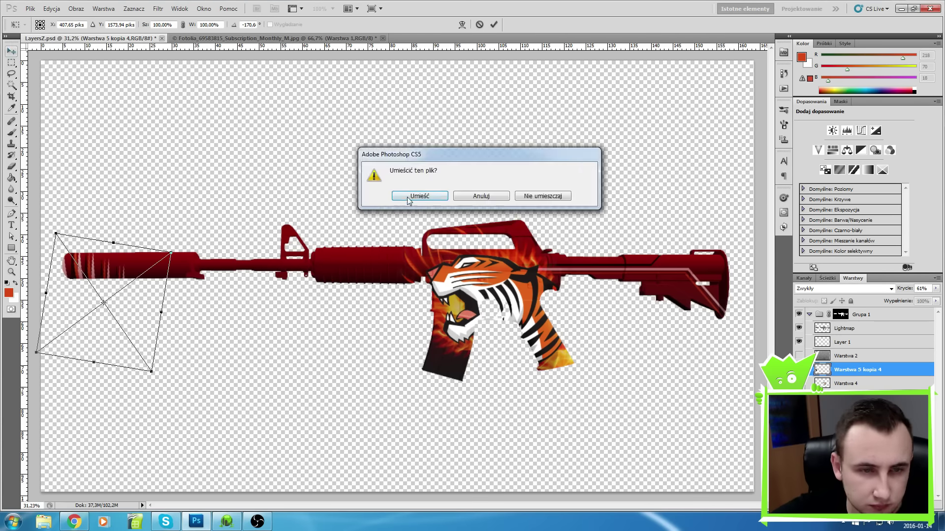
{"action": "left_click", "coordinate": [419, 196]}
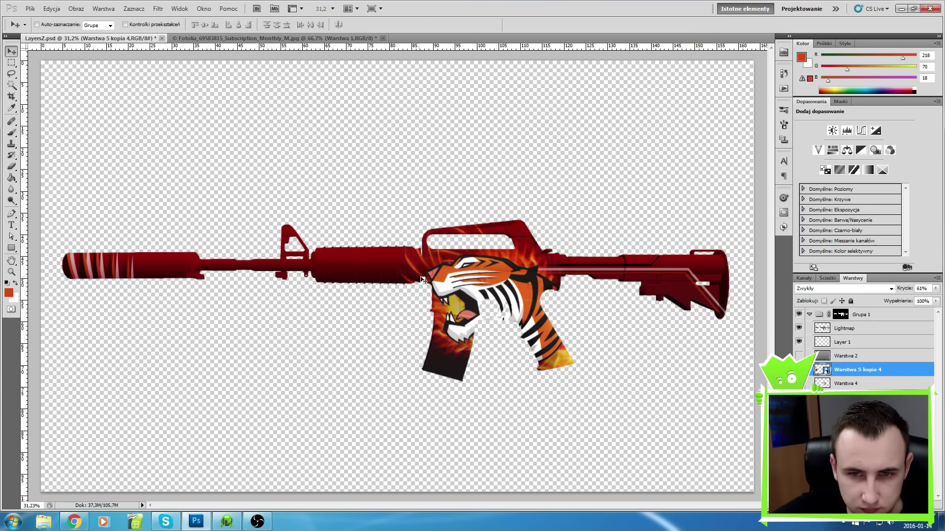
- Draw a small orange-red rectangle shape across the barrel between the suppressor and the front sight
{"action": "scroll", "coordinate": [499, 285], "scroll_direction": "down", "scroll_amount": 2}
{"action": "key", "text": "u"}
{"action": "left_click_drag", "start_coordinate": [250, 257], "coordinate": [261, 279]}
{"action": "left_click", "coordinate": [9, 53]}
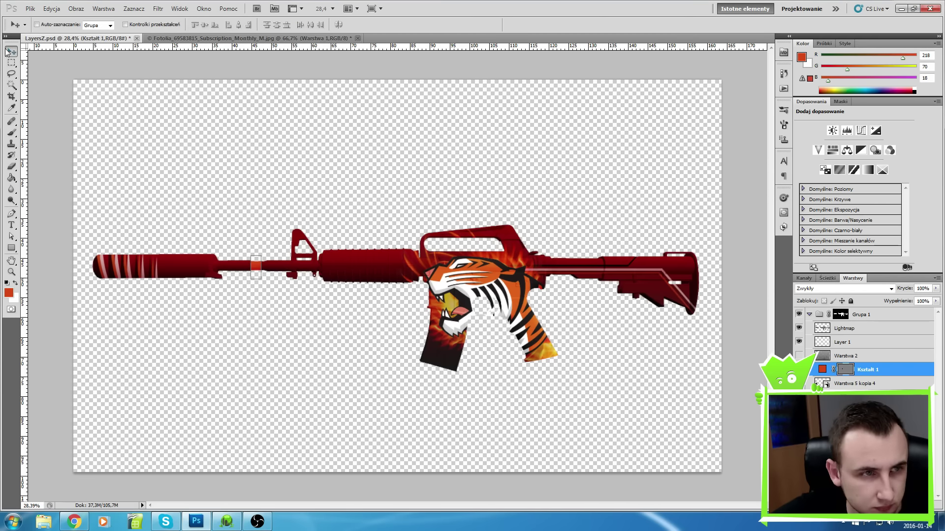
- Paste a copied texture image as a new layer, move it onto the rifle and set its blend mode to Nakładka
{"action": "key", "text": "alt+Tab"}
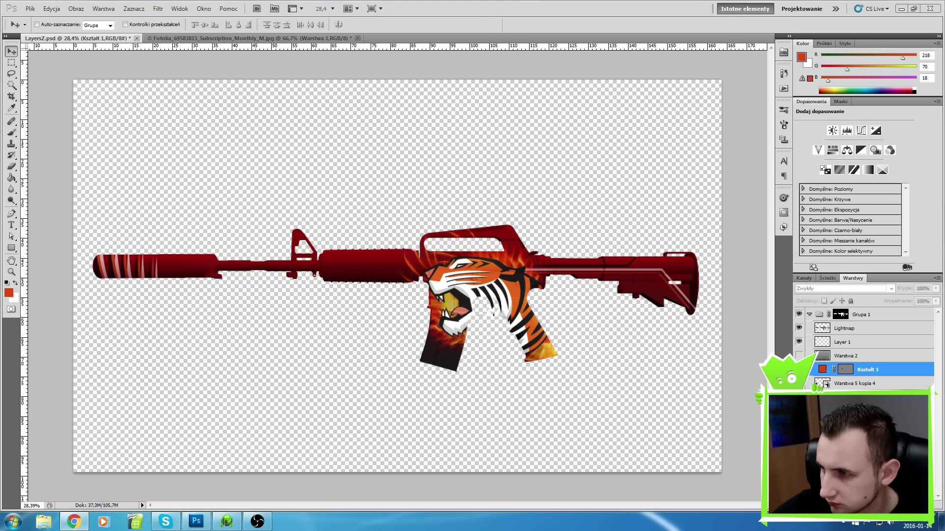
{"action": "key", "text": "ctrl+v"}
{"action": "left_click_drag", "start_coordinate": [396, 292], "coordinate": [613, 283]}
{"action": "left_click", "coordinate": [842, 289]}
{"action": "left_click", "coordinate": [864, 285]}
{"action": "scroll", "coordinate": [864, 283], "scroll_direction": "up", "scroll_amount": 5}
{"action": "scroll", "coordinate": [865, 282], "scroll_direction": "down", "scroll_amount": 2}
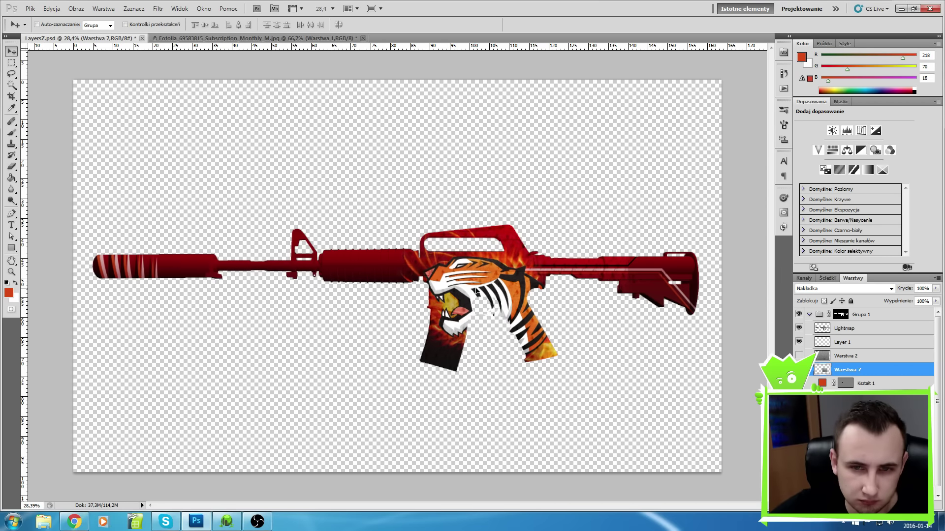
- Free-transform the pasted texture layer to fit over the rifle's receiver
{"action": "key", "text": "ctrl+t"}
{"action": "key", "text": "v"}
{"action": "key", "text": "Return"}
- Soften the texture's edge near the buffer tube with a 715-pixel Eraser at 28% opacity
{"action": "key", "text": "b"}
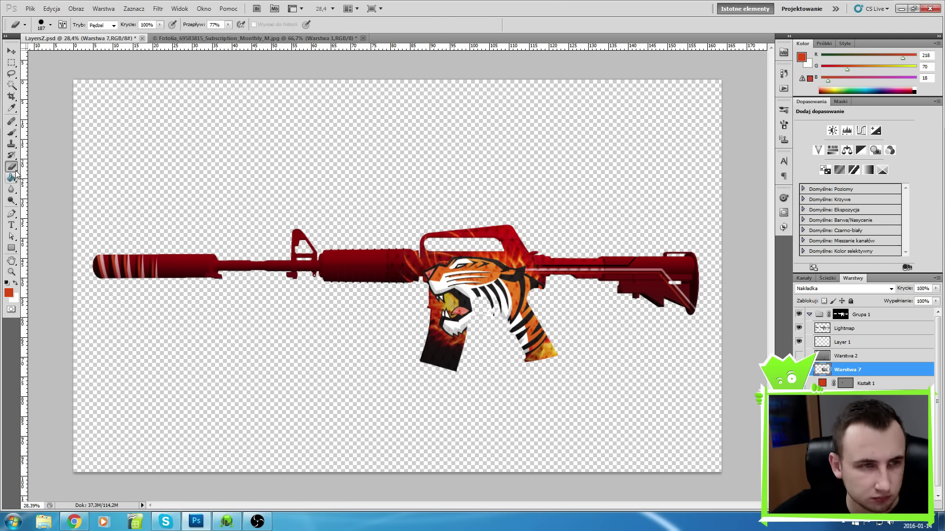
{"action": "left_click", "coordinate": [51, 25]}
{"action": "left_click", "coordinate": [51, 25]}
{"action": "left_click", "coordinate": [51, 25]}
{"action": "left_click", "coordinate": [581, 255]}
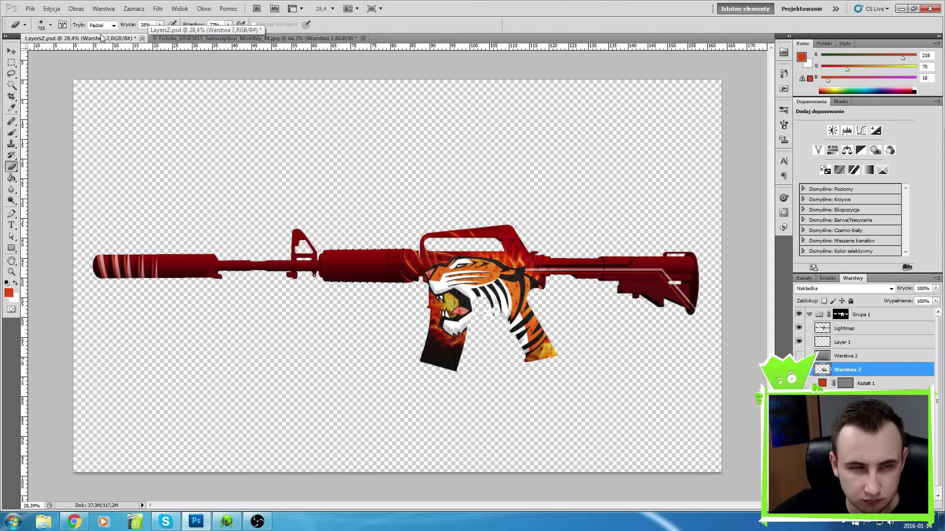
- Restore the Eraser to full opacity, then duplicate the texture layer and reposition the copy on the rifle
{"action": "key", "text": "0"}
{"action": "right_click", "coordinate": [847, 370]}
{"action": "left_click", "coordinate": [837, 168]}
{"action": "key", "text": "Return"}
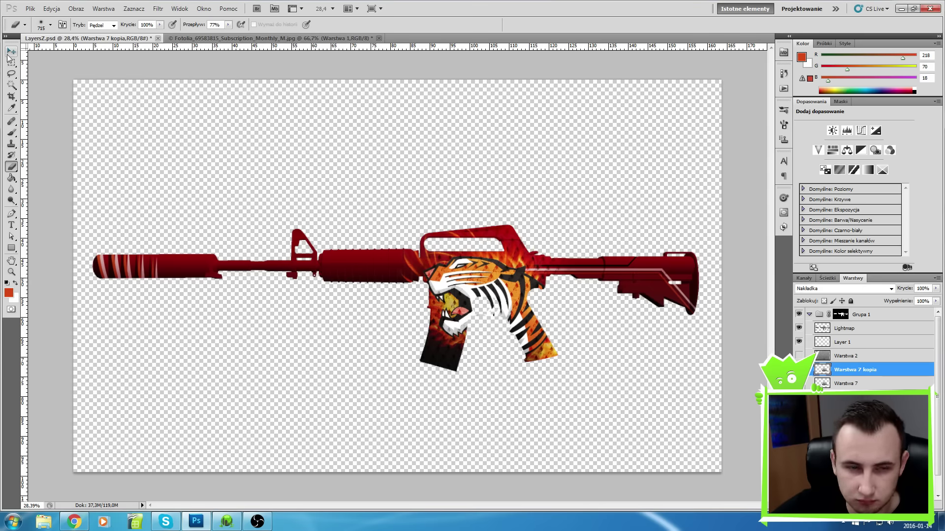
{"action": "key", "text": "v"}
{"action": "left_click", "coordinate": [11, 166]}
- Duplicate the texture copy again, place it over the stock, and return to the original texture layer
{"action": "right_click", "coordinate": [871, 369]}
{"action": "left_click", "coordinate": [836, 169]}
{"action": "key", "text": "Return"}
{"action": "key", "text": "v"}
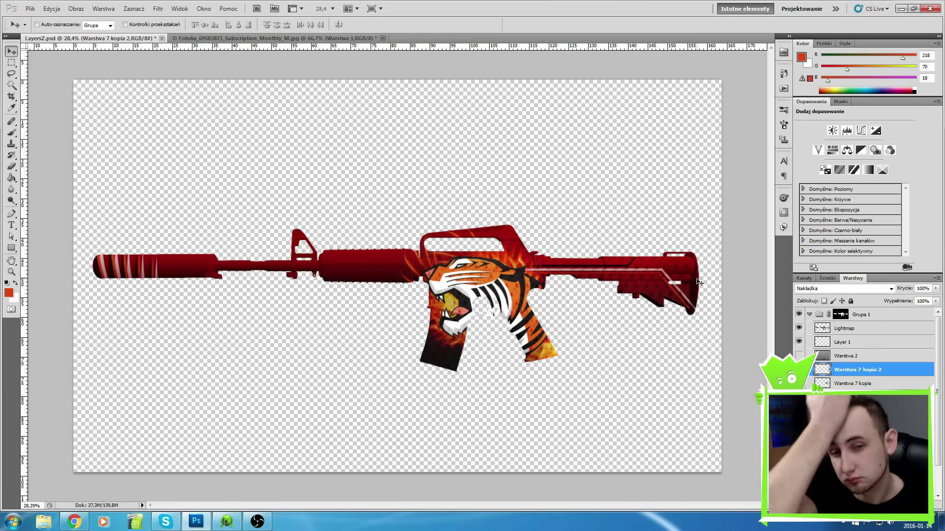
{"action": "left_click", "coordinate": [11, 167]}
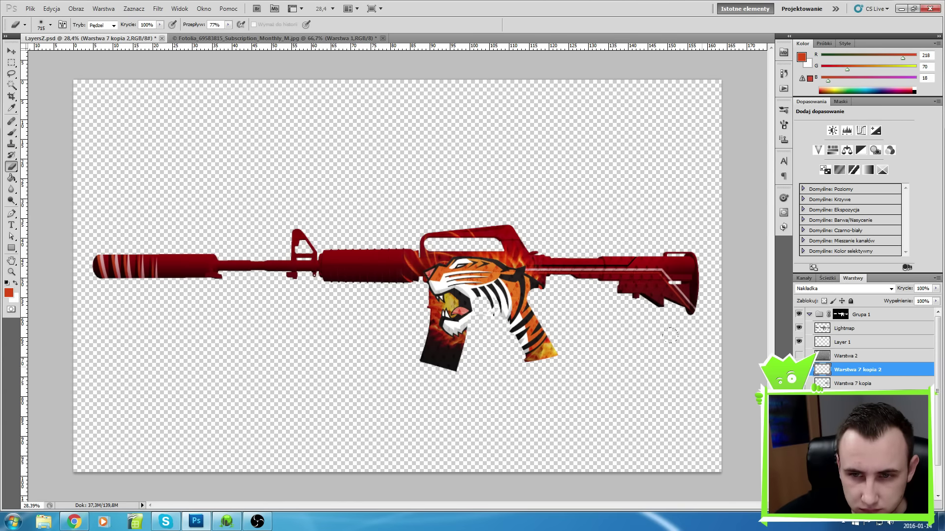
{"action": "left_click", "coordinate": [856, 397]}
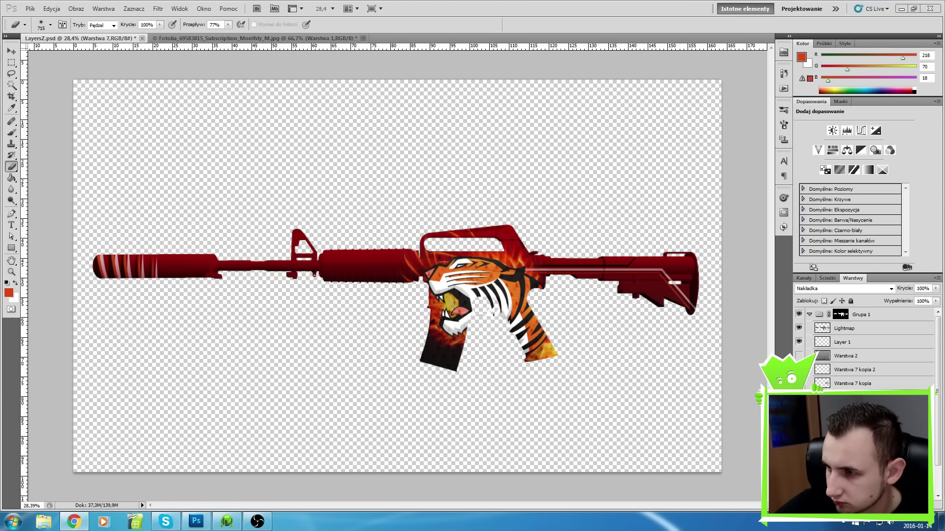
- Paste a dark textured image over the stock and set its blend mode to Rozjaśnianie liniowe (Dodaj)
{"action": "left_click", "coordinate": [11, 51]}
{"action": "key", "text": "ctrl+v"}
{"action": "left_click_drag", "start_coordinate": [576, 255], "coordinate": [749, 287]}
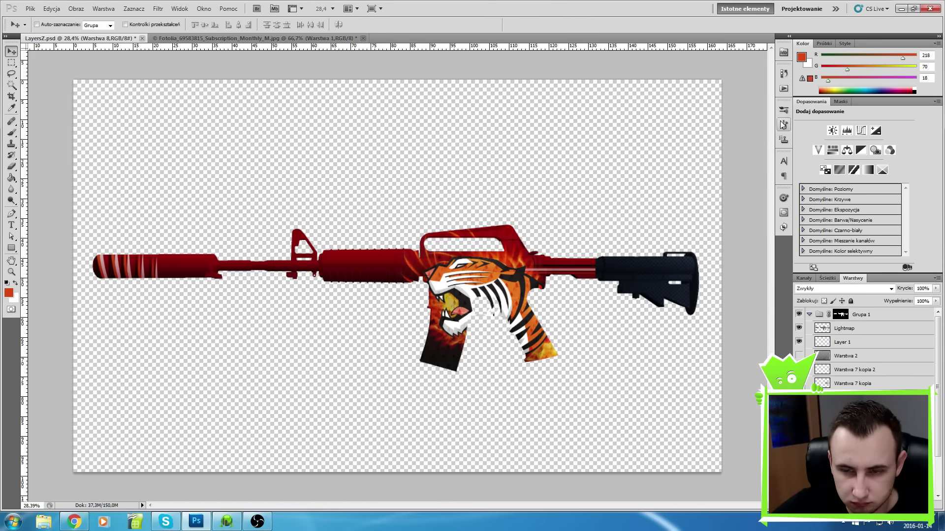
{"action": "left_click", "coordinate": [844, 288]}
{"action": "left_click", "coordinate": [836, 134]}
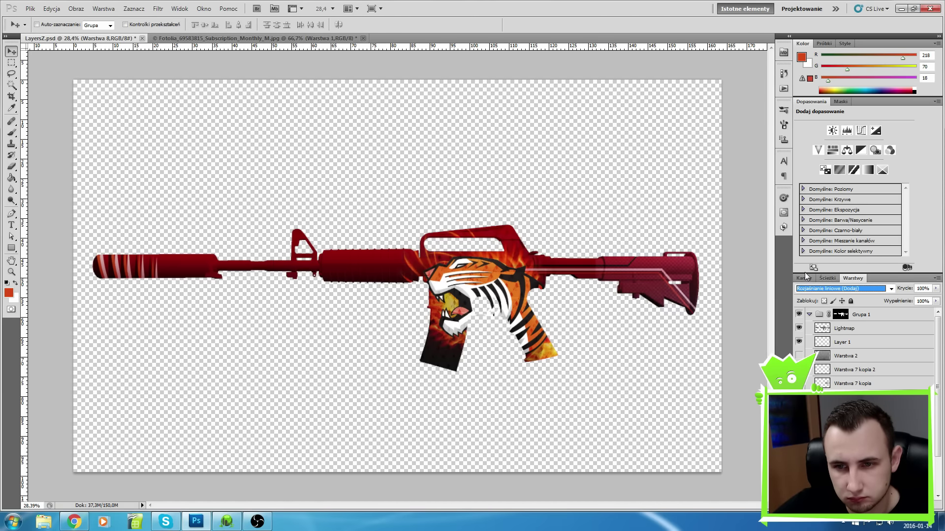
- Change the dark stock texture's blend mode to Rozjaśnianie and get the Eraser ready
{"action": "key", "text": "Up"}
{"action": "left_click", "coordinate": [11, 166]}
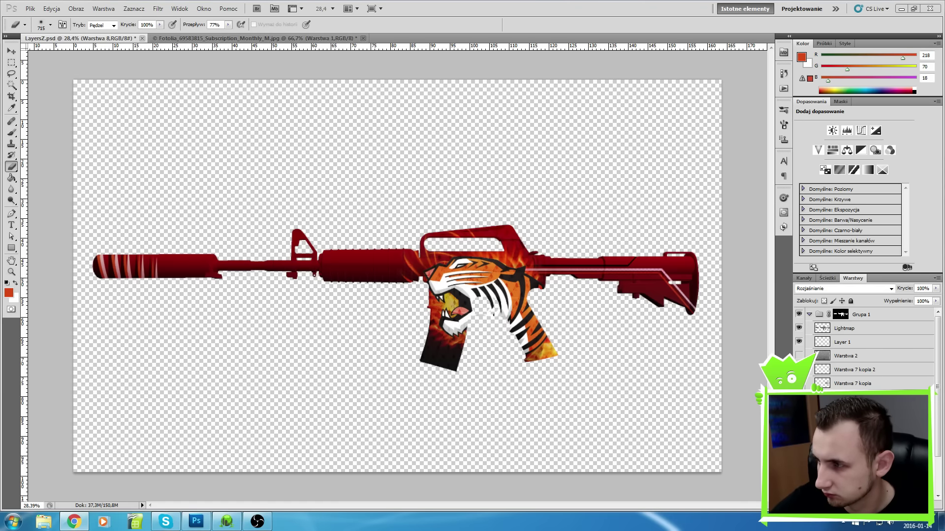
- Place a blue galaxy texture across the handguard, receiver and stock, and set its blend mode to Nakładka
{"action": "key", "text": "v"}
{"action": "scroll", "coordinate": [861, 345], "scroll_direction": "down", "scroll_amount": 3}
{"action": "left_click", "coordinate": [798, 355]}
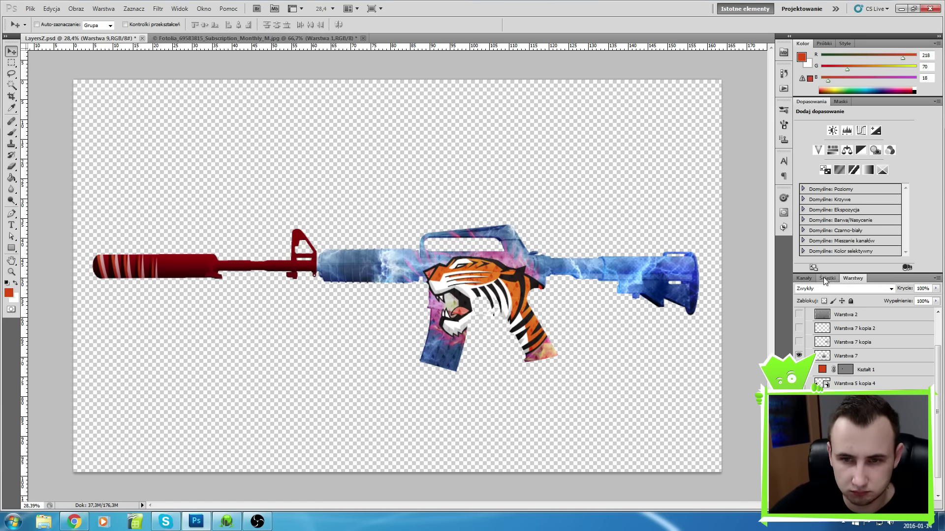
{"action": "left_click", "coordinate": [841, 289]}
{"action": "key", "text": "Down"}
{"action": "key", "text": "Down"}
{"action": "key", "text": "Down"}
{"action": "key", "text": "Down"}
{"action": "key", "text": "Down"}
{"action": "key", "text": "Down"}
{"action": "key", "text": "Down"}
{"action": "key", "text": "Down"}
{"action": "key", "text": "Down"}
{"action": "key", "text": "Down"}
{"action": "key", "text": "Down"}
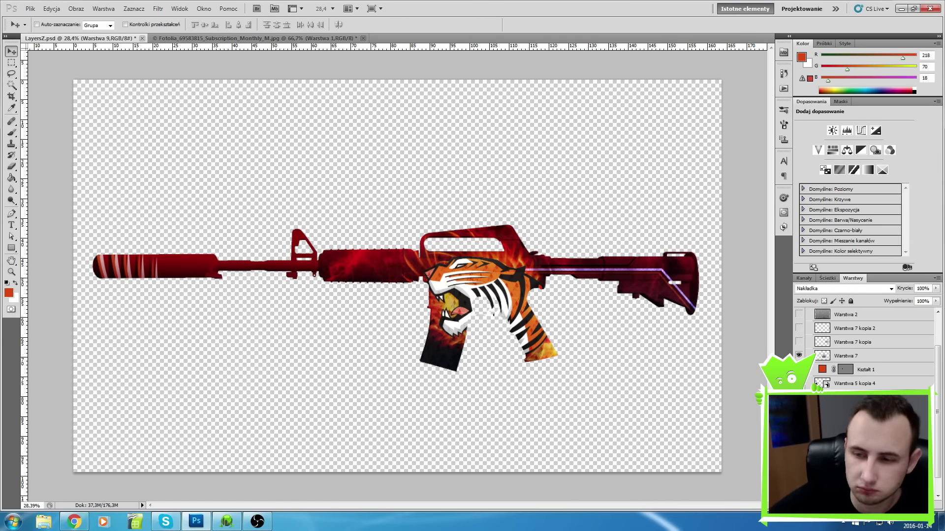
{"action": "left_click_drag", "start_coordinate": [733, 323], "coordinate": [724, 328]}
{"action": "key", "text": "Return"}
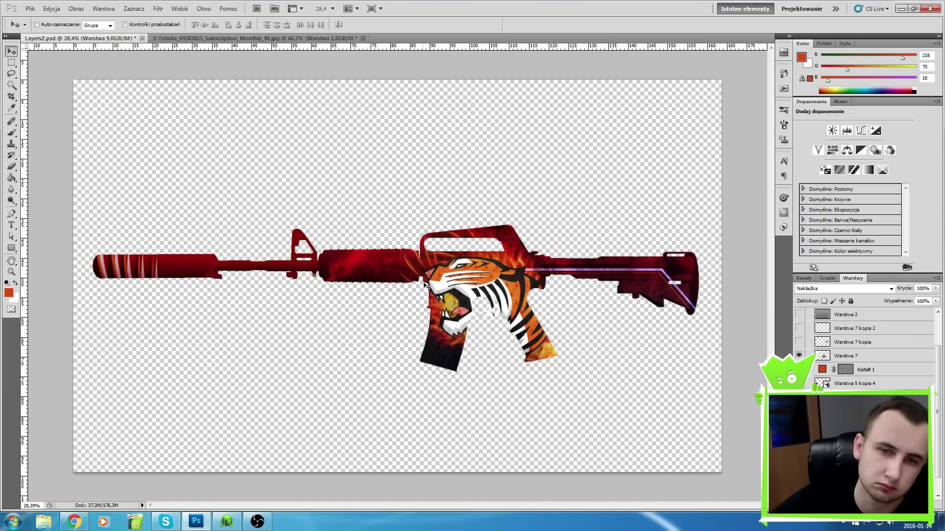
- Select the light accent line layer on the stock and move it down toward the stock's lower edge
{"action": "right_click", "coordinate": [660, 272]}
{"action": "key", "text": "Escape"}
{"action": "right_click", "coordinate": [659, 271]}
{"action": "key", "text": "Escape"}
{"action": "right_click", "coordinate": [661, 271]}
{"action": "left_click", "coordinate": [692, 318]}
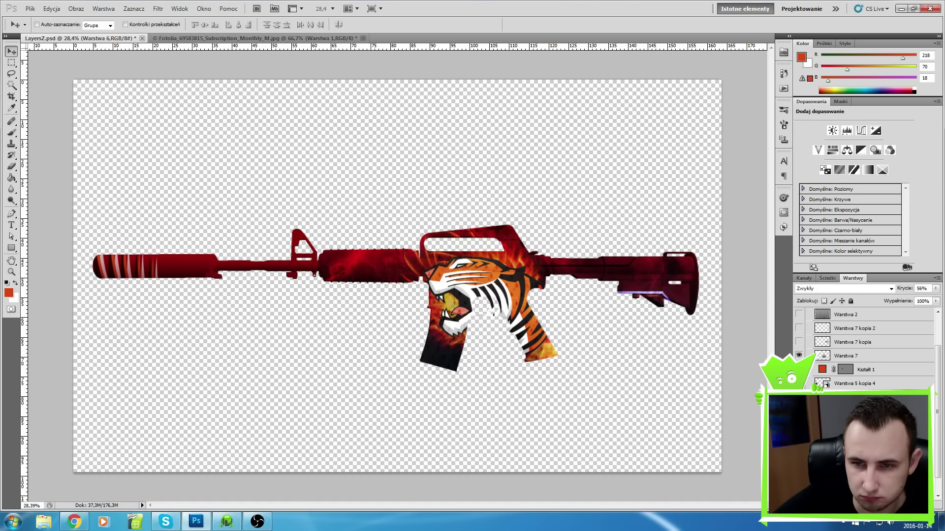
- In the tiger artwork, remove the orange, white, grey and pink fills with the Magic Wand, keeping the black outlines
{"action": "key", "text": "ctrl+Tab"}
{"action": "key", "text": "w"}
{"action": "left_click", "coordinate": [428, 175]}
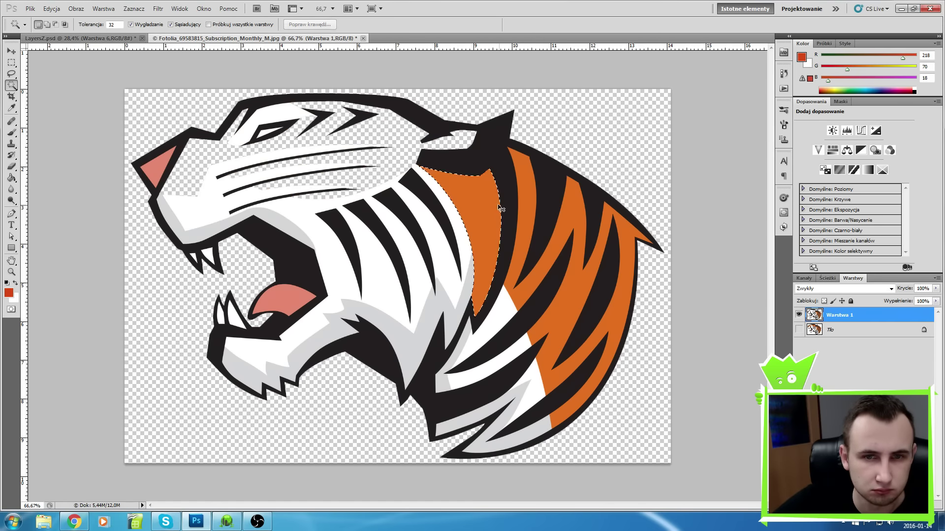
{"action": "left_click", "coordinate": [501, 208]}
{"action": "left_click", "coordinate": [347, 321]}
{"action": "key", "text": "Delete"}
{"action": "left_click", "coordinate": [221, 226]}
{"action": "key", "text": "Delete"}
{"action": "left_click", "coordinate": [158, 167]}
{"action": "key", "text": "Delete"}
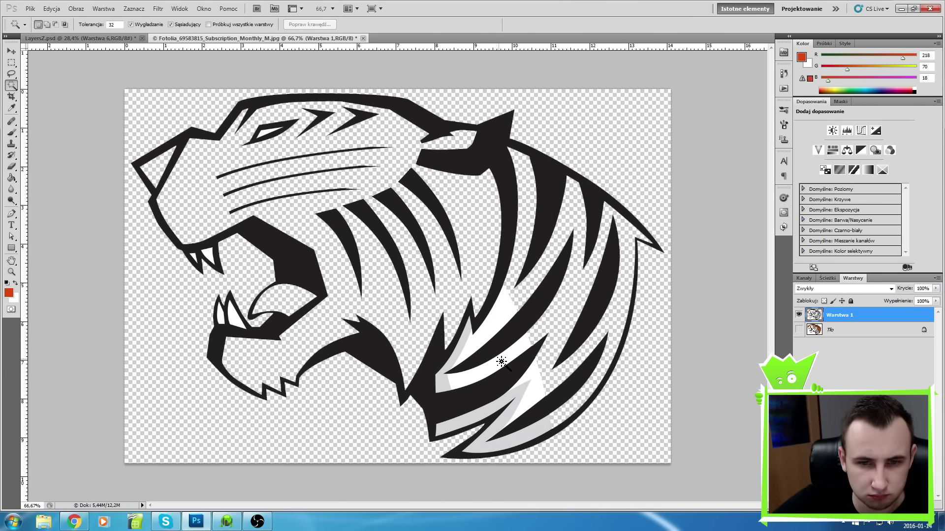
{"action": "left_click", "coordinate": [492, 365]}
{"action": "key", "text": "Delete"}
- Bring the tiger outline into the rifle template, give it an orange Color Overlay and position it over the stock
{"action": "left_click_drag", "start_coordinate": [538, 390], "coordinate": [393, 255]}
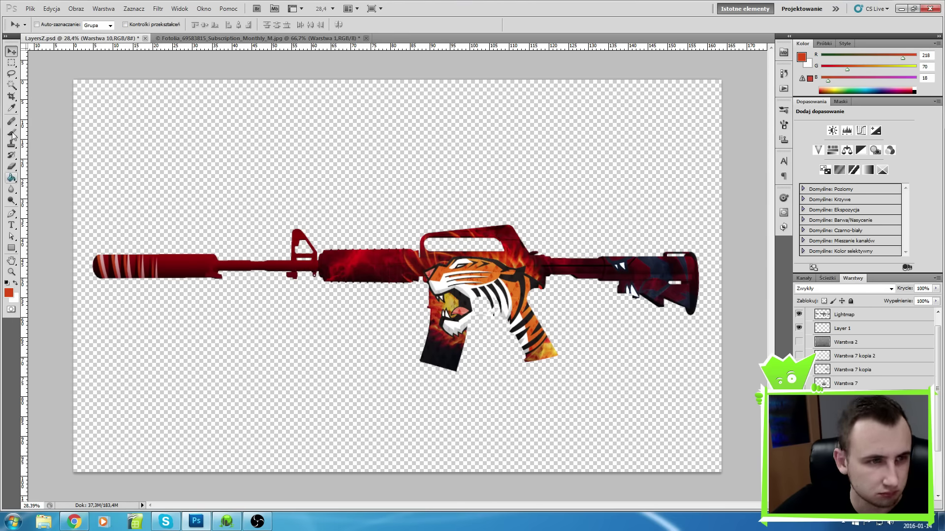
{"action": "key", "text": "w"}
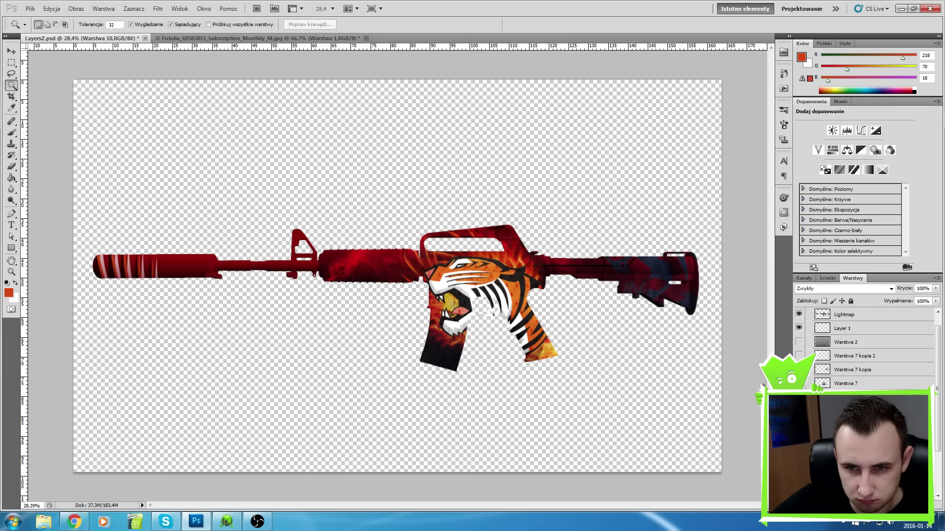
{"action": "double_click", "coordinate": [875, 411]}
{"action": "left_click_drag", "start_coordinate": [648, 272], "coordinate": [183, 178]}
{"action": "left_click", "coordinate": [98, 311]}
{"action": "left_click", "coordinate": [282, 217]}
{"action": "left_click_drag", "start_coordinate": [640, 179], "coordinate": [277, 299]}
{"action": "left_click_drag", "start_coordinate": [264, 333], "coordinate": [327, 325]}
{"action": "left_click_drag", "start_coordinate": [339, 355], "coordinate": [343, 442]}
{"action": "key", "text": "v"}
{"action": "mouse_move", "coordinate": [629, 292]}
{"action": "left_mouse_down"}
{"action": "mouse_move", "coordinate": [612, 352]}
{"action": "mouse_move", "coordinate": [586, 322]}
{"action": "mouse_move", "coordinate": [615, 315]}
{"action": "mouse_move", "coordinate": [634, 294]}
{"action": "left_mouse_up"}
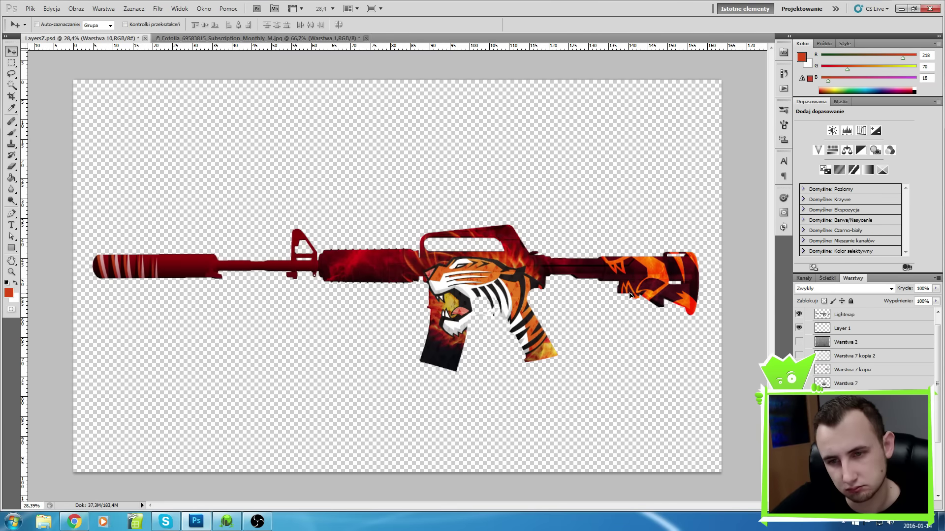
- Set the orange tiger outline's blend mode to Jaśniejszy kolor and its opacity to 57%
{"action": "double_click", "coordinate": [885, 342]}
{"action": "key", "text": "Escape"}
{"action": "scroll", "coordinate": [866, 344], "scroll_direction": "down", "scroll_amount": 1}
{"action": "left_click", "coordinate": [890, 288]}
{"action": "left_click", "coordinate": [839, 138]}
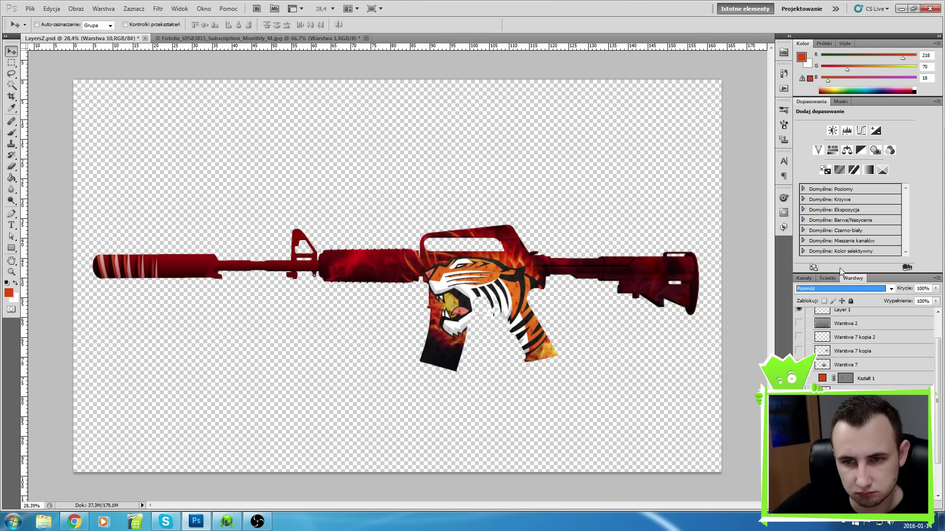
{"action": "key", "text": "h"}
{"action": "left_click_drag", "start_coordinate": [262, 227], "coordinate": [241, 233]}
{"action": "key", "text": "Return"}
{"action": "key", "text": "v"}
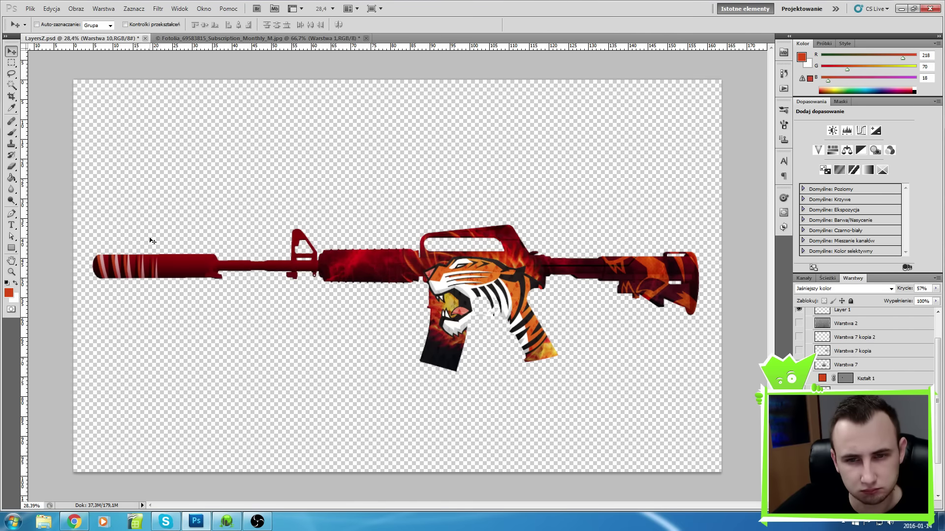
- Draw a rectangle shape across the rifle's carry handle and adjust it with Free Transform
{"action": "scroll", "coordinate": [866, 339], "scroll_direction": "up", "scroll_amount": 2}
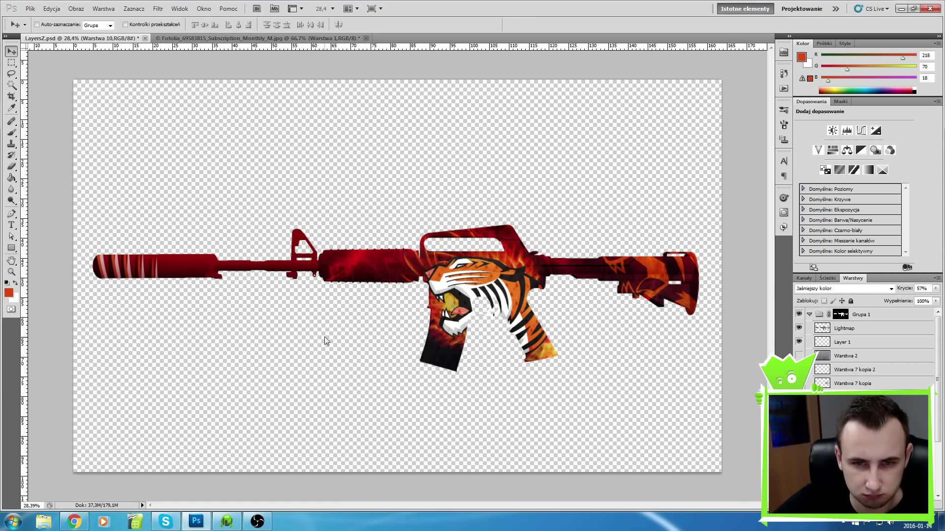
{"action": "scroll", "coordinate": [577, 227], "scroll_direction": "up", "scroll_amount": 3}
{"action": "left_click", "coordinate": [492, 232], "text": "ctrl"}
{"action": "scroll", "coordinate": [492, 231], "scroll_direction": "down", "scroll_amount": 3}
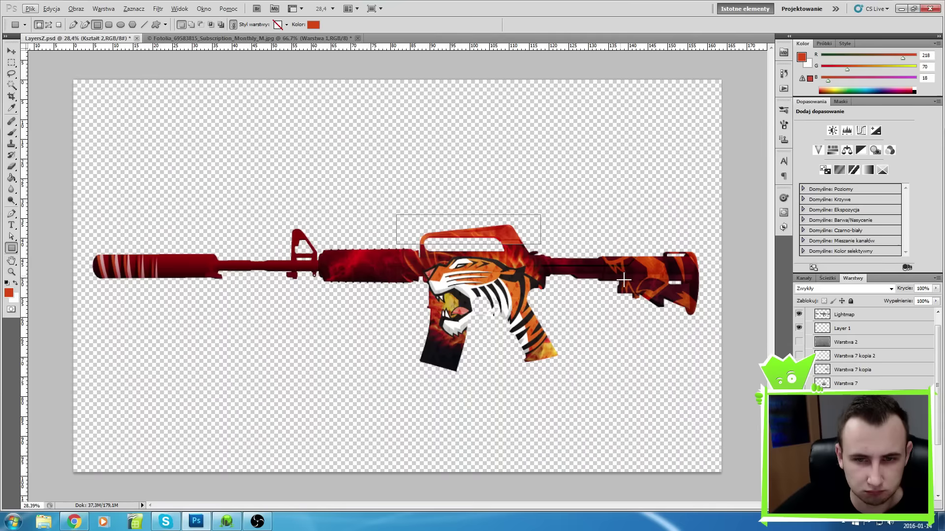
{"action": "key", "text": "ctrl+t"}
{"action": "left_click", "coordinate": [11, 51]}
{"action": "key", "text": "Return"}
- Apply a very dark Color Overlay to the rectangle shape on the carry handle
{"action": "double_click", "coordinate": [844, 398]}
{"action": "left_click", "coordinate": [63, 303]}
{"action": "left_click", "coordinate": [244, 208]}
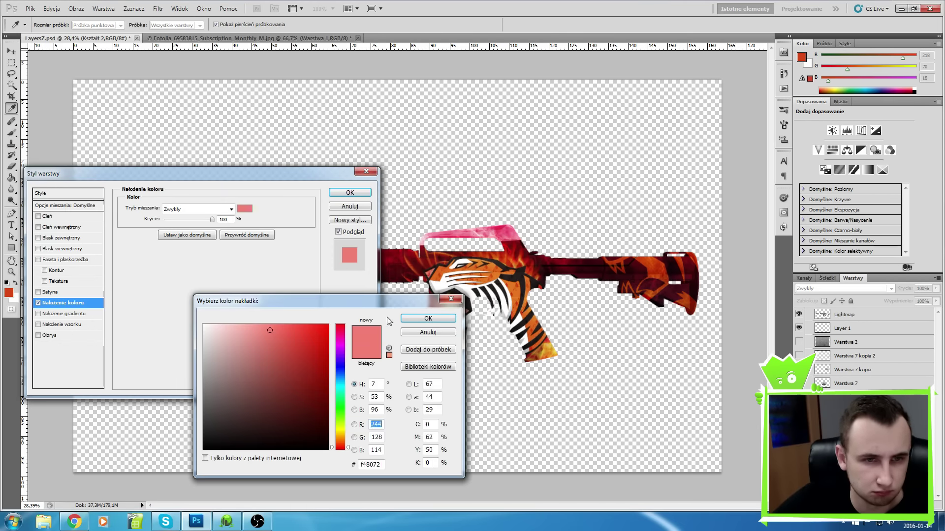
{"action": "left_click", "coordinate": [347, 241]}
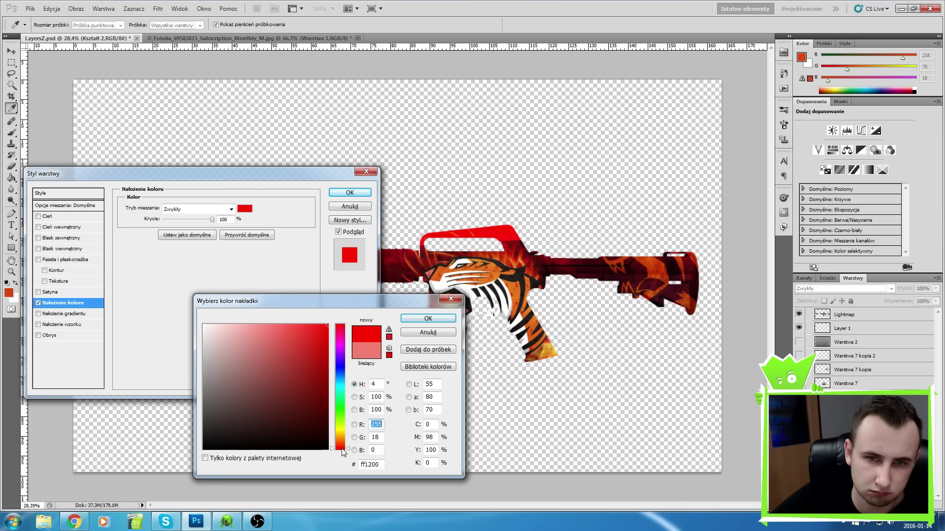
{"action": "left_click", "coordinate": [293, 395]}
{"action": "key", "text": "Return"}
{"action": "key", "text": "Return"}
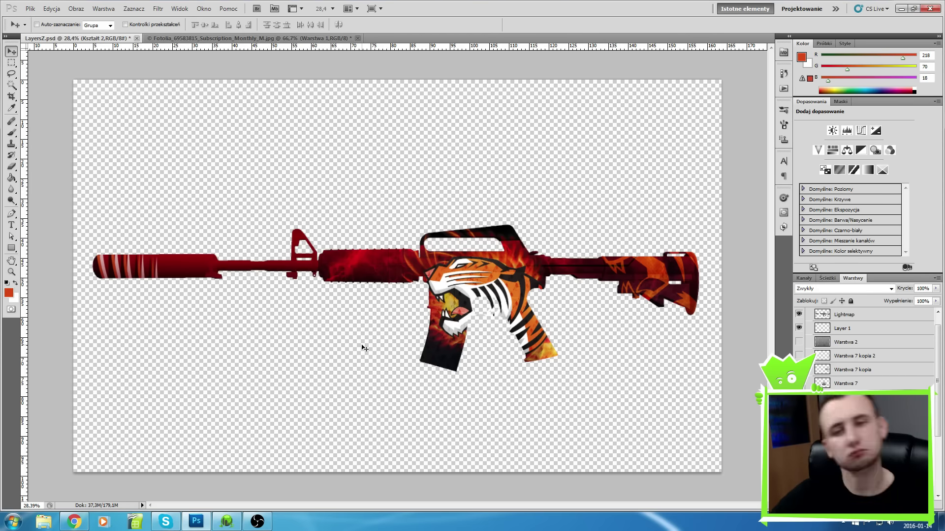
- Get a shattered-glass image from the browser, paste it into the rifle template and set its blend mode to Rozjaśnianie
{"action": "left_click", "coordinate": [74, 521]}
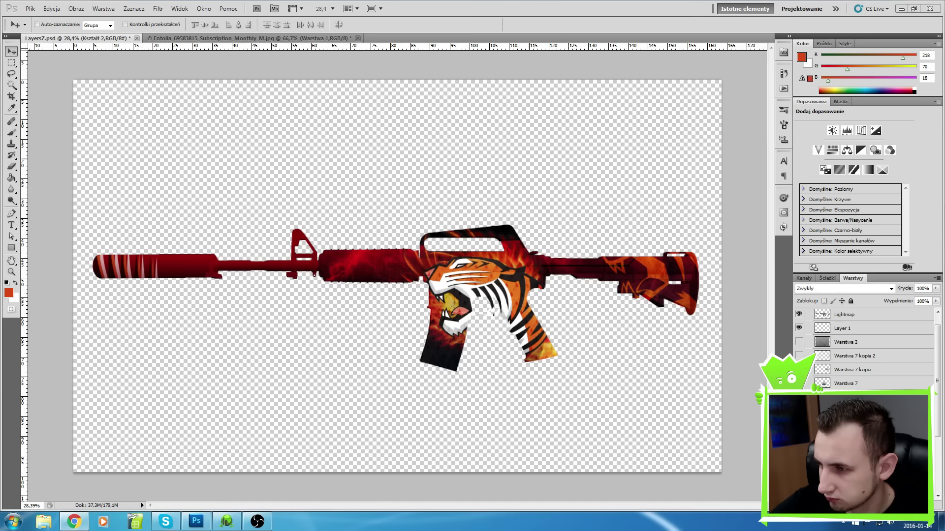
{"action": "key", "text": "alt+Tab"}
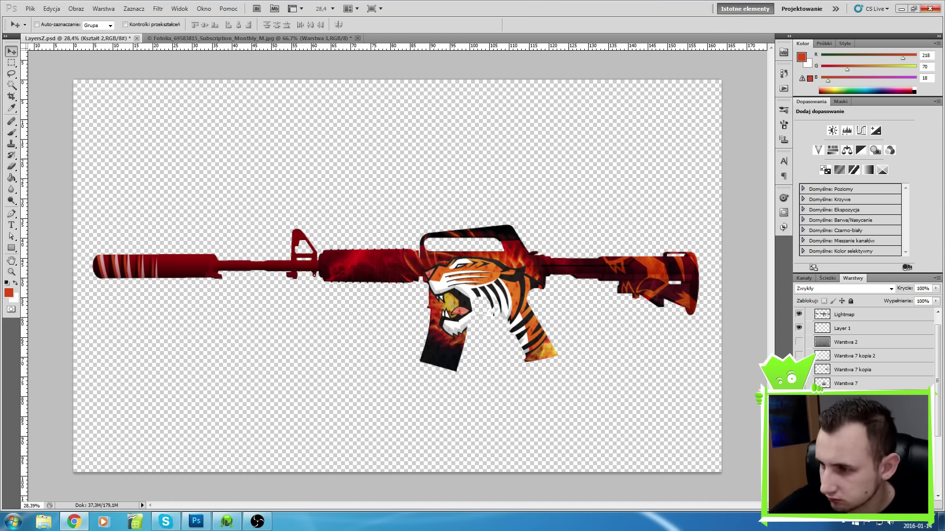
{"action": "key", "text": "ctrl+v"}
{"action": "left_click", "coordinate": [843, 288]}
{"action": "left_click", "coordinate": [826, 53]}
{"action": "key", "text": "Down"}
{"action": "key", "text": "Down"}
{"action": "key", "text": "Down"}
{"action": "key", "text": "Down"}
{"action": "key", "text": "Down"}
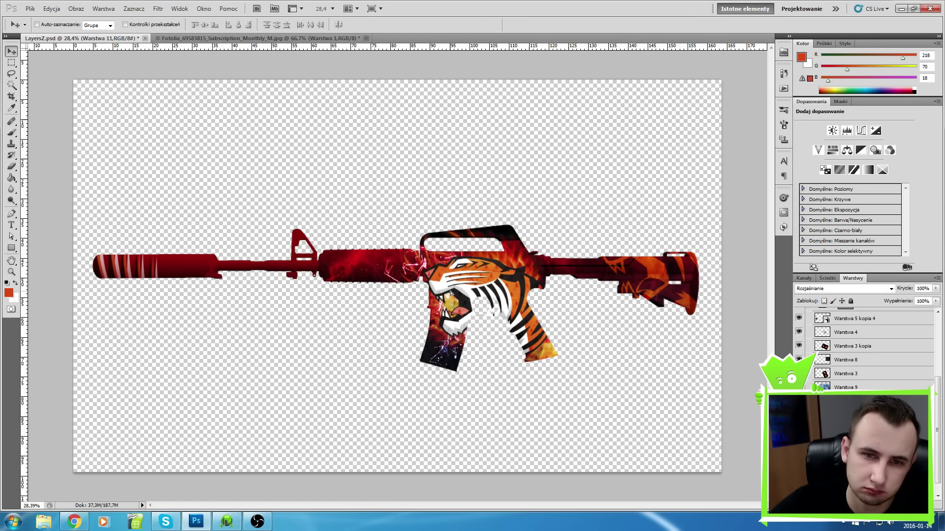
- Move and transform the shattered-glass texture to sit over the receiver above the tiger's head
{"action": "left_click_drag", "start_coordinate": [455, 287], "coordinate": [401, 306]}
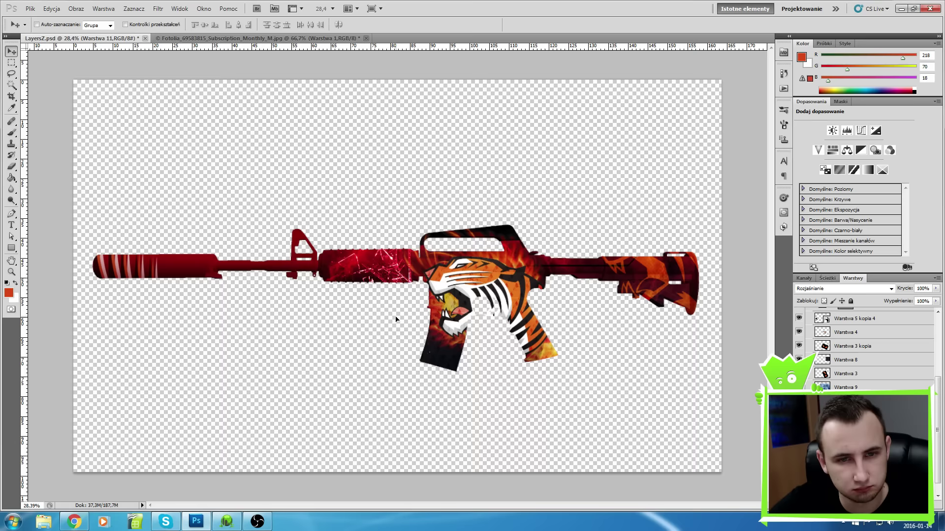
{"action": "key", "text": "ctrl+t"}
{"action": "left_click_drag", "start_coordinate": [518, 343], "coordinate": [421, 265]}
{"action": "left_click", "coordinate": [11, 62]}
{"action": "key", "text": "Return"}
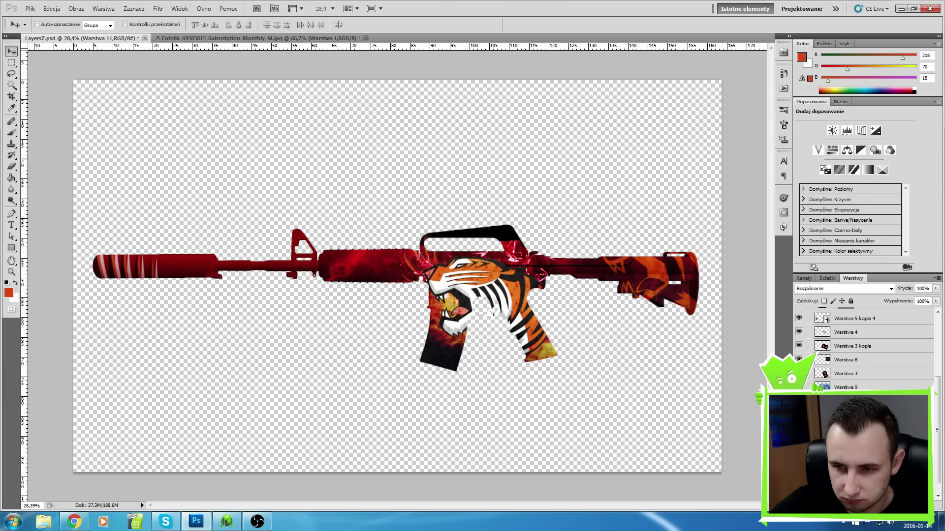
- Hide the flame layer Warstwa 3 kopia, then duplicate the shattered-glass texture and place the copy over the stock
{"action": "left_click", "coordinate": [799, 346]}
{"action": "right_click", "coordinate": [836, 394]}
{"action": "left_click", "coordinate": [836, 245]}
{"action": "key", "text": "Return"}
{"action": "key", "text": "ctrl+t"}
{"action": "left_click_drag", "start_coordinate": [249, 312], "coordinate": [732, 247]}
{"action": "key", "text": "Return"}
- Above the carry handle's shape layer, add a dark texture scaled to 13.16%, place it on the handguard and blend it with Rozjaśnianie
{"action": "right_click", "coordinate": [503, 236]}
{"action": "left_click", "coordinate": [533, 286]}
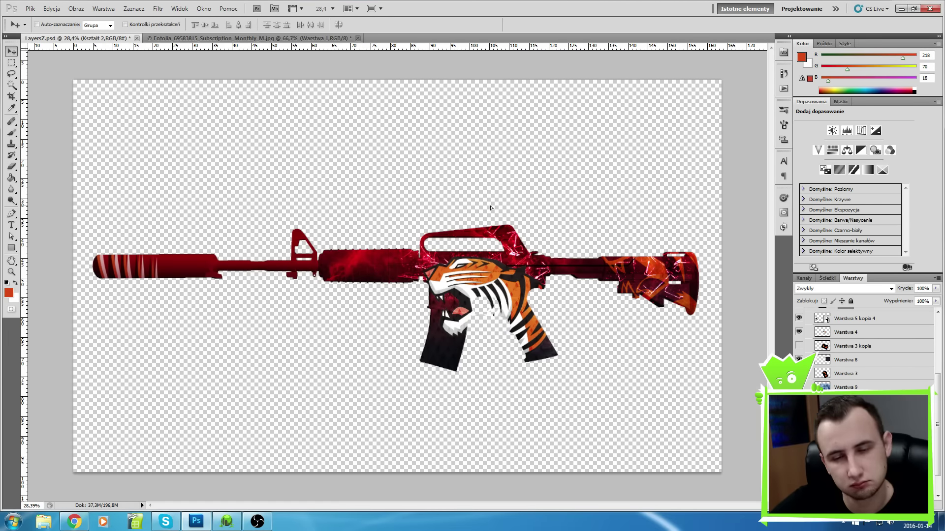
{"action": "key", "text": "Delete"}
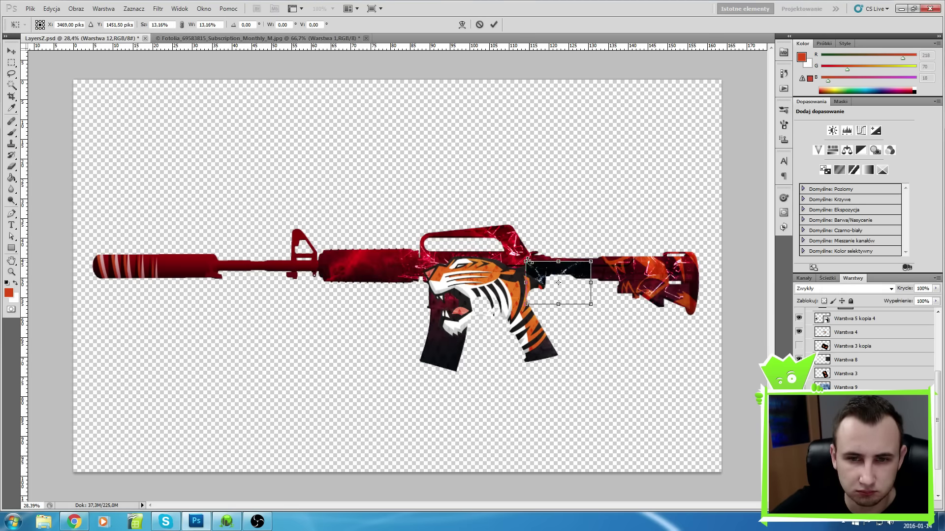
{"action": "left_click", "coordinate": [11, 50]}
{"action": "key", "text": "Return"}
{"action": "left_click", "coordinate": [841, 289]}
{"action": "left_click", "coordinate": [837, 130]}
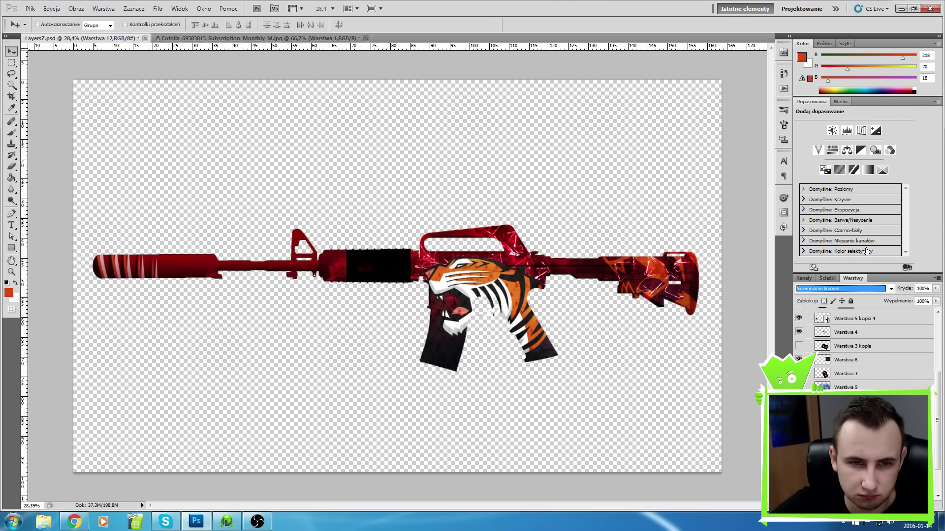
{"action": "left_click", "coordinate": [358, 266]}
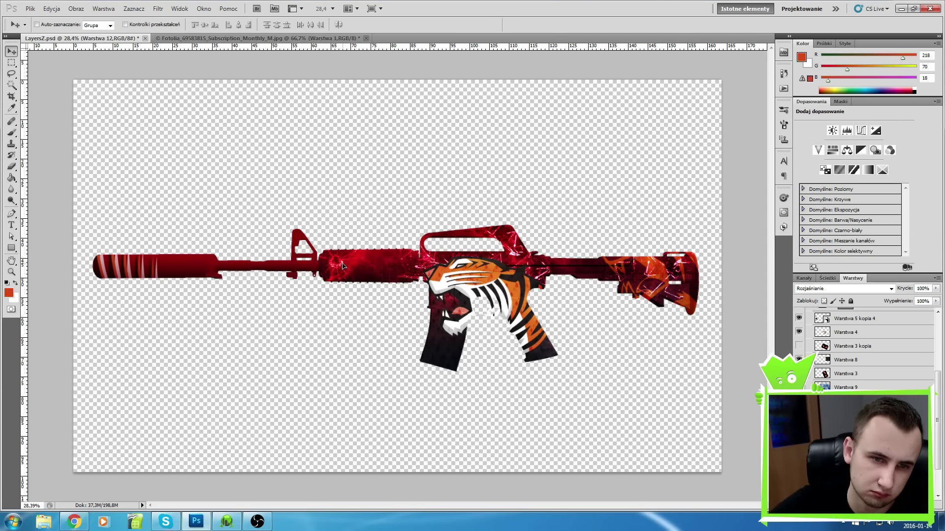
- Lower the handguard texture's opacity to 62%
{"action": "key", "text": "e"}
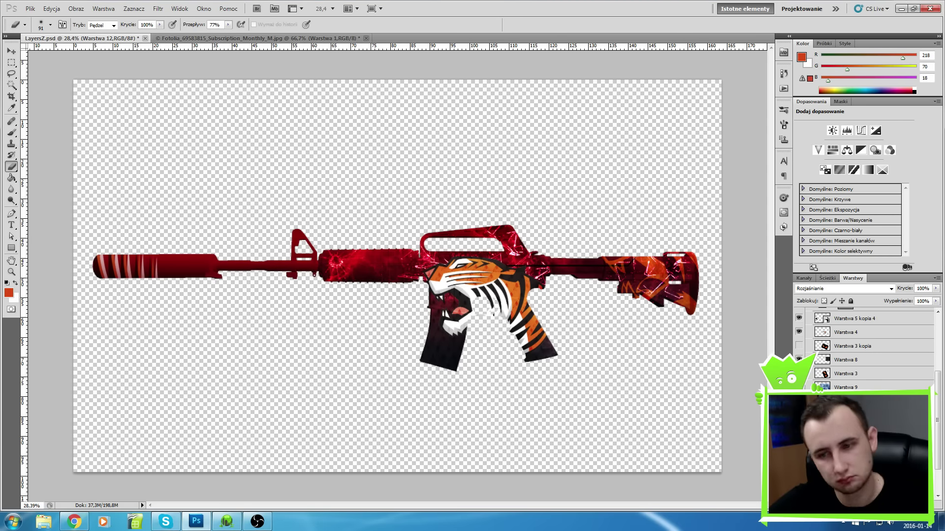
{"action": "left_click_drag", "start_coordinate": [216, 167], "coordinate": [625, 377]}
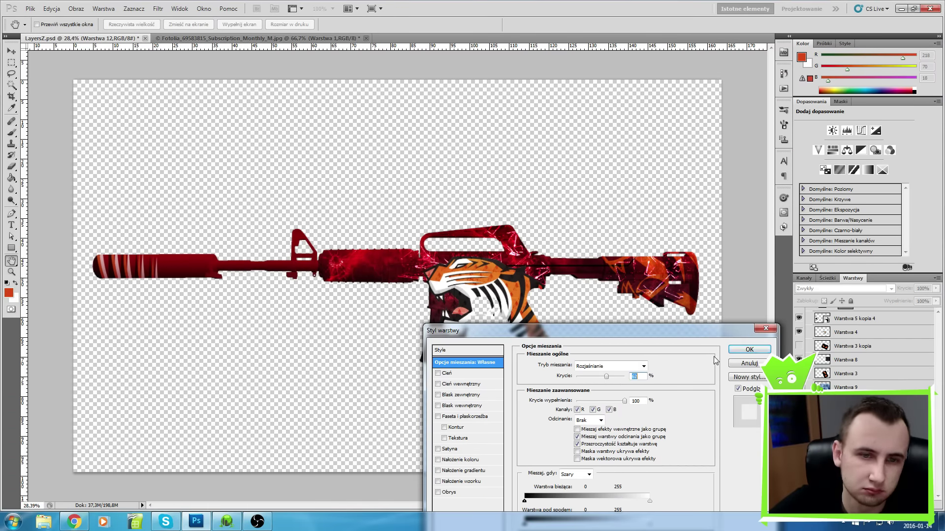
{"action": "key", "text": "Return"}
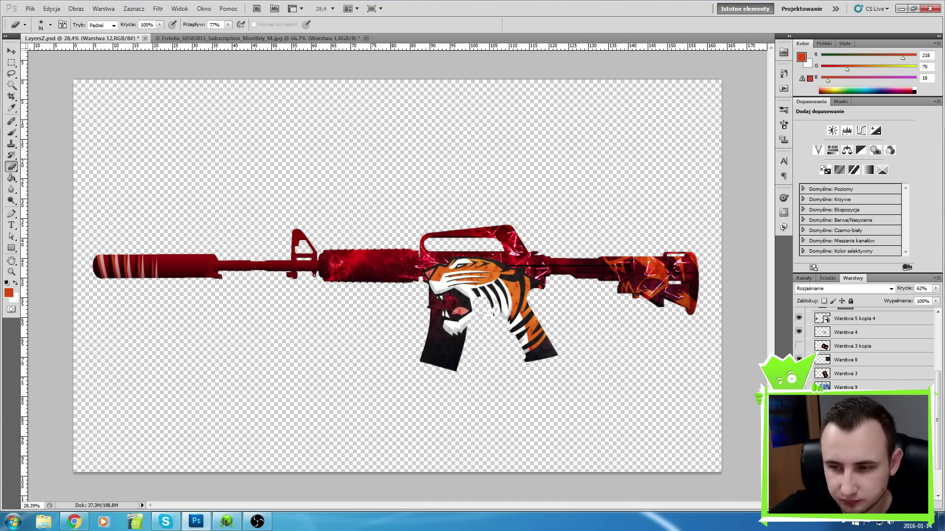
- Paste a dark shard image, scale it to 129.76% and place it over the magazine and grip
{"action": "key", "text": "ctrl+v"}
{"action": "key", "text": "ctrl+t"}
{"action": "key", "text": "v"}
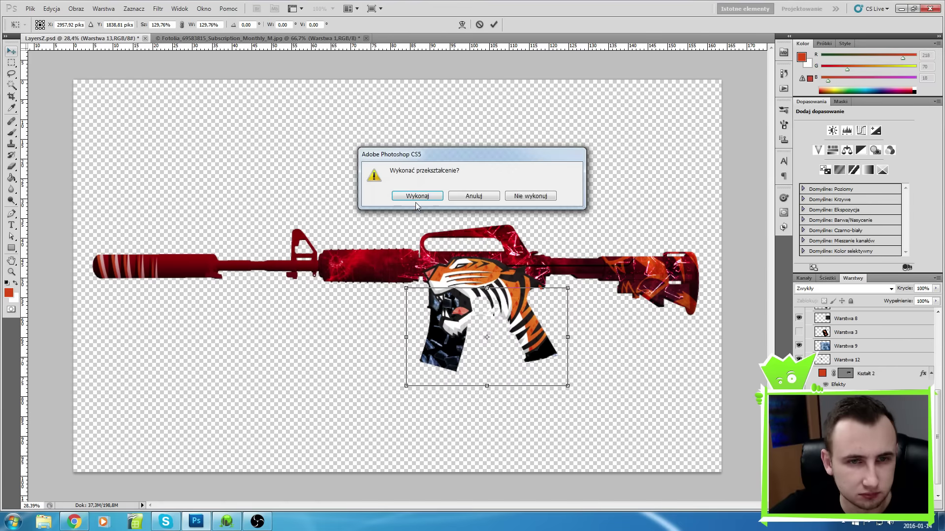
{"action": "key", "text": "Return"}
- Try different blend modes on the magazine's shard texture, including Jaśniejszy kolor and Wykluczenie
{"action": "left_click", "coordinate": [844, 288]}
{"action": "left_click", "coordinate": [836, 81]}
{"action": "key", "text": "Down"}
{"action": "key", "text": "Down"}
{"action": "key", "text": "Down"}
{"action": "key", "text": "Down"}
{"action": "key", "text": "Down"}
{"action": "key", "text": "Down"}
{"action": "key", "text": "Down"}
{"action": "key", "text": "Down"}
{"action": "key", "text": "Down"}
{"action": "key", "text": "Down"}
{"action": "key", "text": "Down"}
{"action": "key", "text": "Down"}
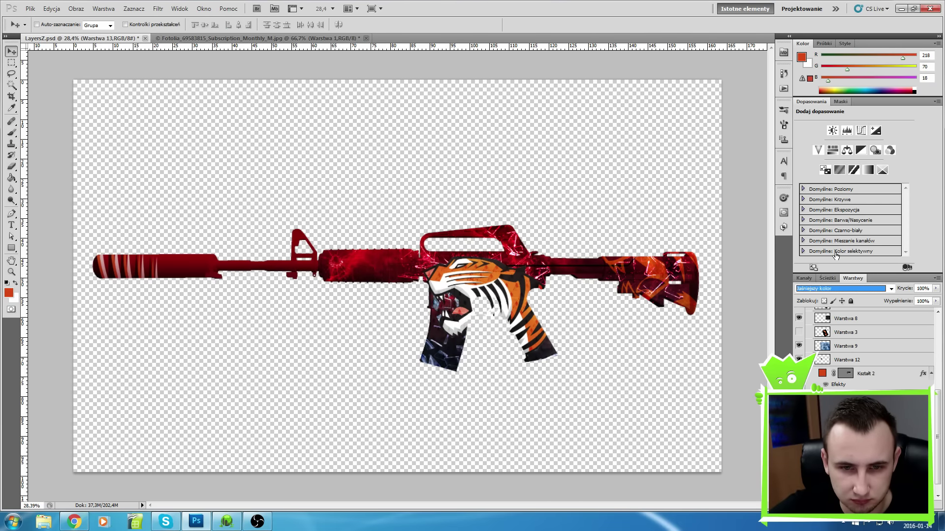
- Try a hue shift of +180 on the magazine's shard texture with its blend mode set to Zwykły
{"action": "left_click", "coordinate": [78, 8]}
{"action": "mouse_move", "coordinate": [99, 37]}
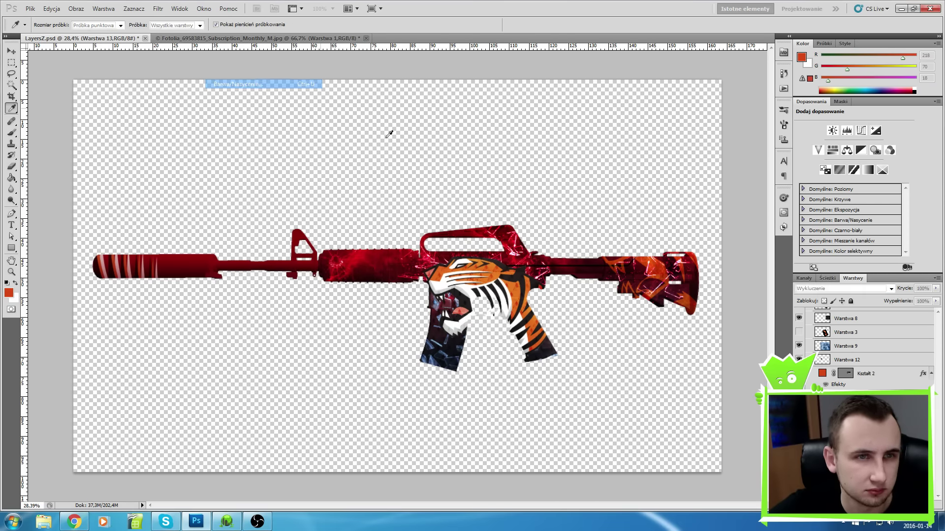
{"action": "left_click", "coordinate": [231, 85]}
{"action": "left_click", "coordinate": [861, 262]}
{"action": "left_click", "coordinate": [844, 288]}
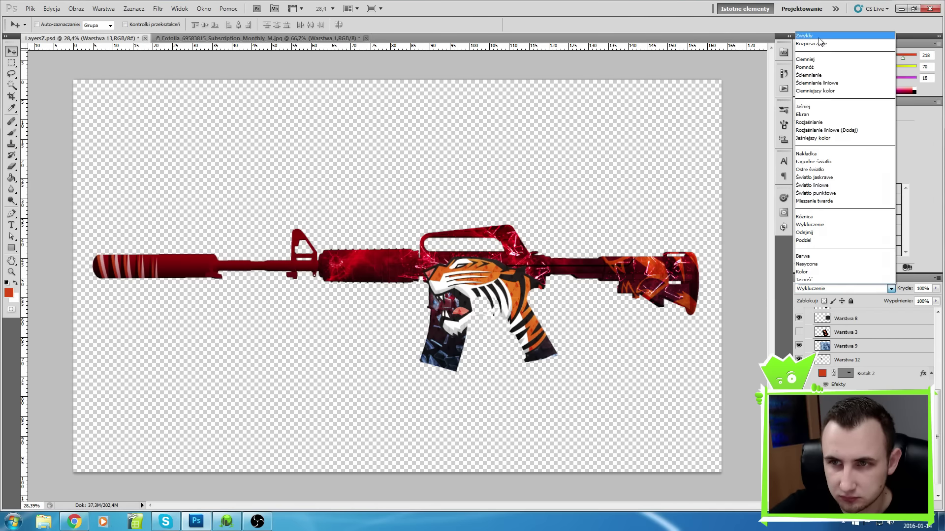
{"action": "left_click", "coordinate": [837, 38]}
{"action": "left_click", "coordinate": [76, 8]}
{"action": "mouse_move", "coordinate": [123, 33]}
{"action": "left_click", "coordinate": [285, 84]}
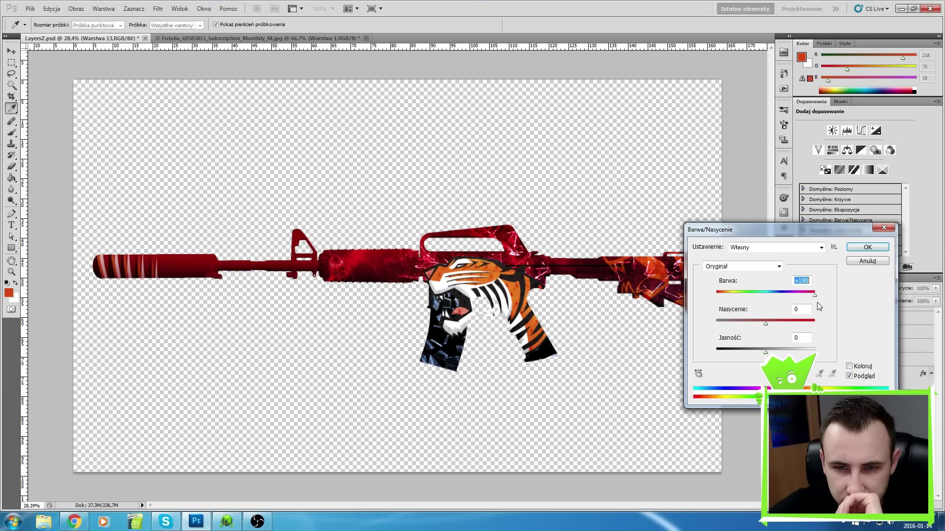
{"action": "left_click", "coordinate": [856, 261]}
- Set the magazine's shard texture to the Ciemniej blend mode
{"action": "left_click", "coordinate": [863, 290]}
{"action": "left_click", "coordinate": [874, 294]}
{"action": "key", "text": "Return"}
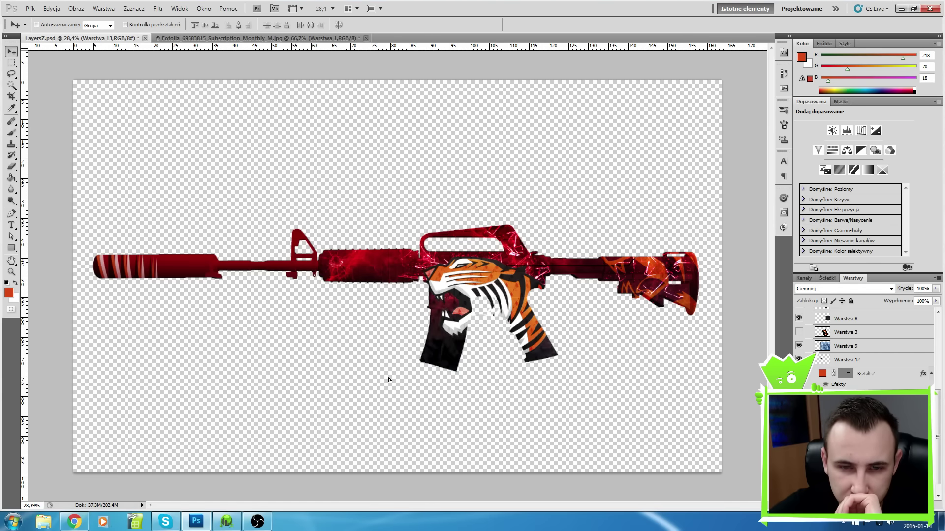
- Cycle through the blend modes of the magazine's shard texture and set it to Ekran
{"action": "key", "text": "shift+plus"}
{"action": "key", "text": "shift+plus"}
{"action": "key", "text": "shift+plus"}
{"action": "key", "text": "shift+plus"}
{"action": "key", "text": "shift+plus"}
{"action": "key", "text": "shift+plus"}
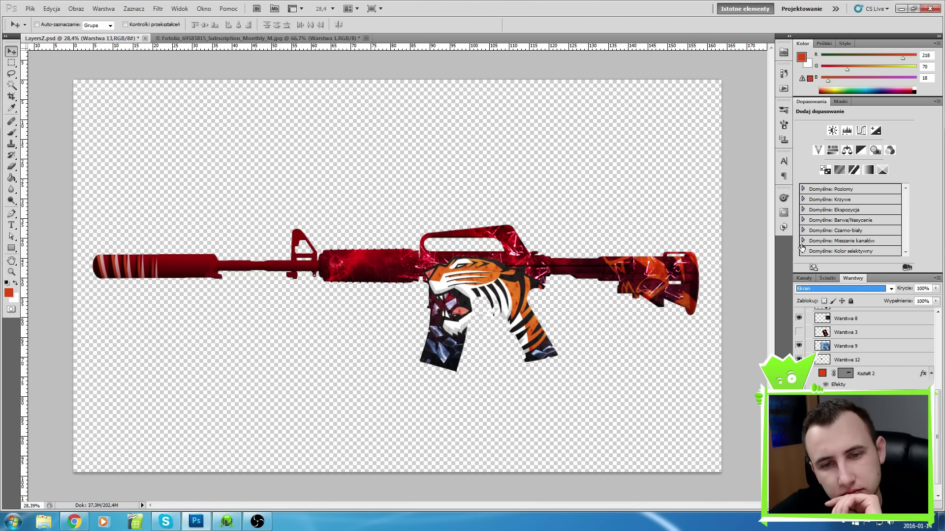
- Move the shard texture off the magazine onto the rear receiver area and set its opacity to 51%
{"action": "key", "text": "h"}
{"action": "double_click", "coordinate": [866, 373]}
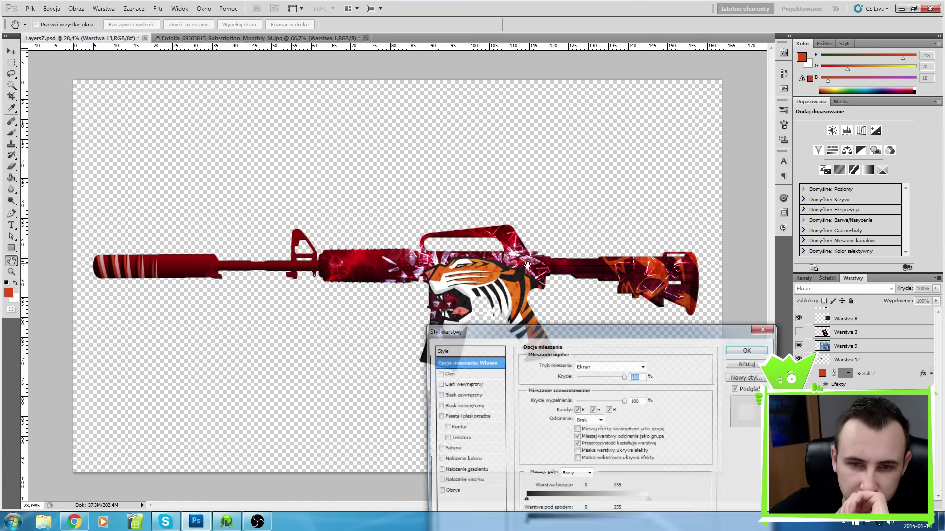
{"action": "left_click_drag", "start_coordinate": [624, 376], "coordinate": [594, 378]}
{"action": "key", "text": "Return"}
{"action": "key", "text": "b"}
{"action": "left_click", "coordinate": [50, 25]}
{"action": "key", "text": "Return"}
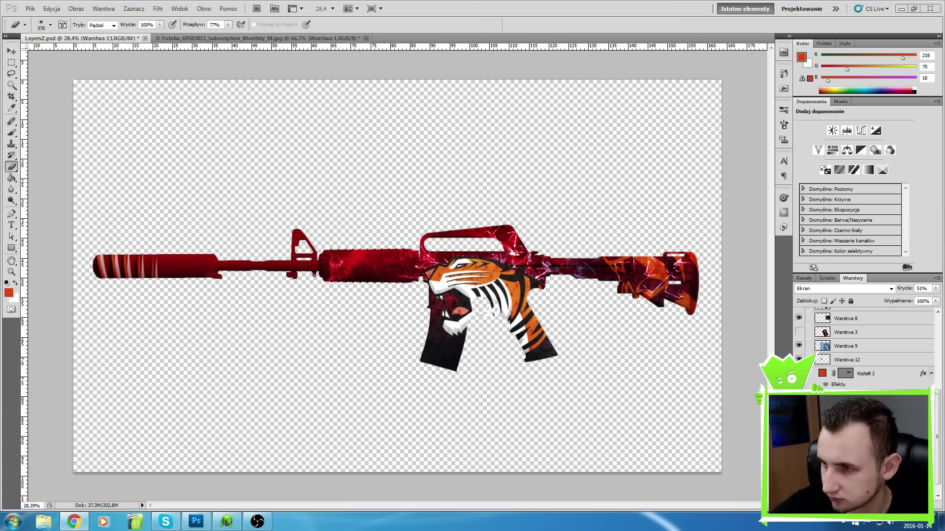
- Paste the flame image, scale it to about 139.41%, rotate it about 28.21° and place it over the receiver
{"action": "key", "text": "ctrl+v"}
{"action": "key", "text": "ctrl+t"}
{"action": "left_click_drag", "start_coordinate": [397, 268], "coordinate": [487, 261]}
{"action": "left_click_drag", "start_coordinate": [583, 261], "coordinate": [569, 288]}
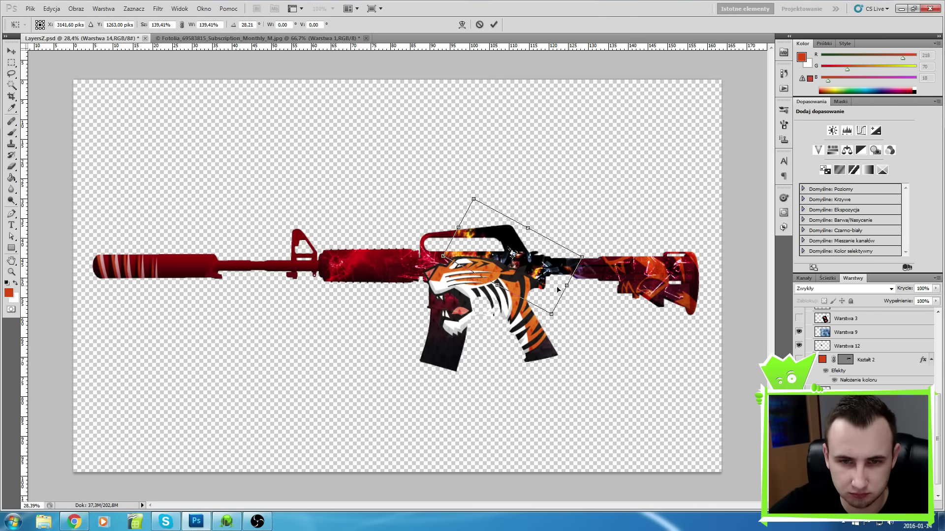
{"action": "key", "text": "Return"}
- Try several blend modes on the flame layer and set it to Jaśniej
{"action": "left_click", "coordinate": [842, 288]}
{"action": "left_click", "coordinate": [841, 269]}
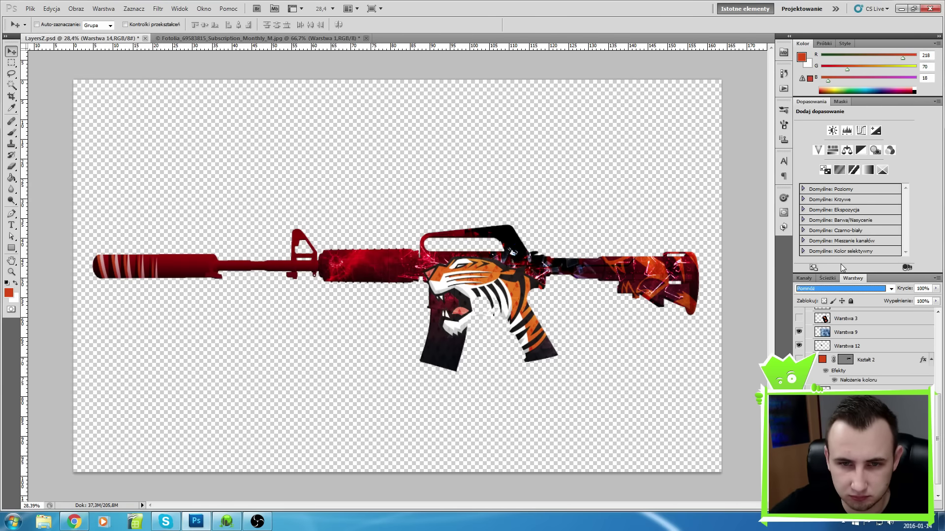
{"action": "key", "text": "Down"}
{"action": "key", "text": "Down"}
{"action": "key", "text": "Down"}
{"action": "key", "text": "Down"}
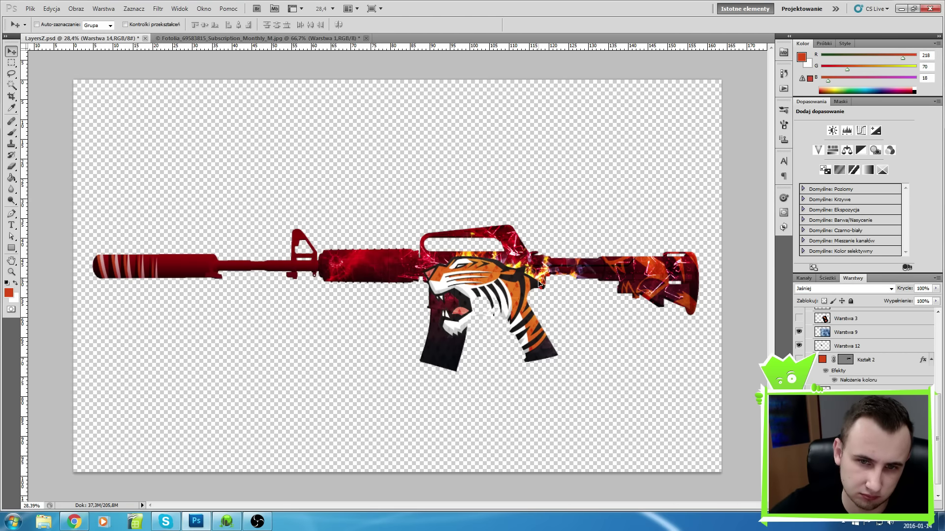
- Duplicate the flame layer, move the copy onto the stock and rotate it about -5.05°
{"action": "left_click", "coordinate": [556, 157]}
{"action": "key", "text": "ctrl+t"}
{"action": "left_click_drag", "start_coordinate": [487, 260], "coordinate": [623, 278]}
{"action": "left_click_drag", "start_coordinate": [701, 231], "coordinate": [694, 216]}
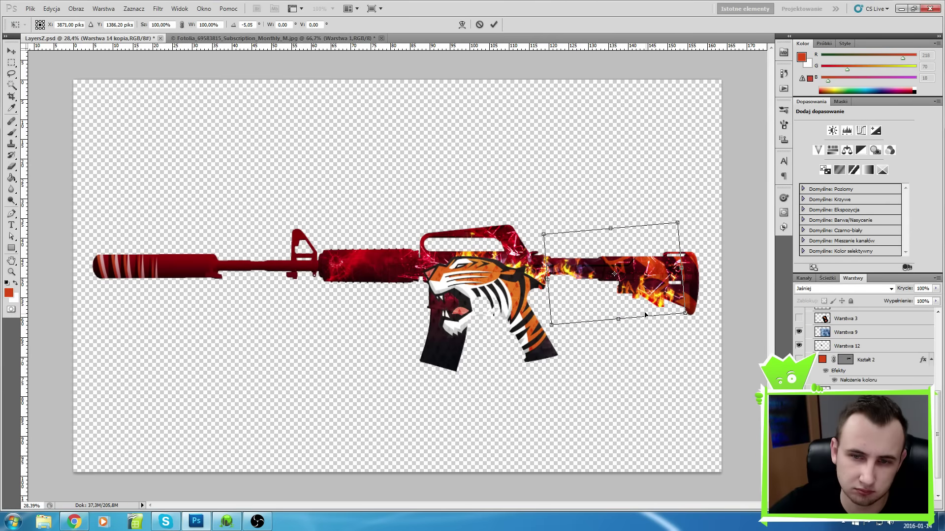
{"action": "key", "text": "Return"}
{"action": "key", "text": "e"}
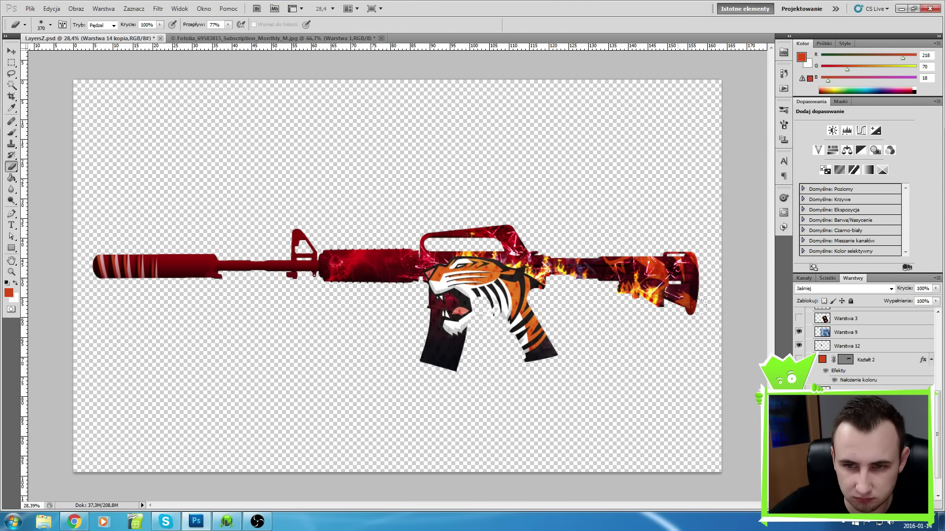
- Clear the shattered-glass streaks and the bluish shards from the receiver and stock, keeping the flames
{"action": "left_click_drag", "start_coordinate": [426, 256], "coordinate": [542, 268]}
{"action": "left_click_drag", "start_coordinate": [639, 276], "coordinate": [674, 286]}
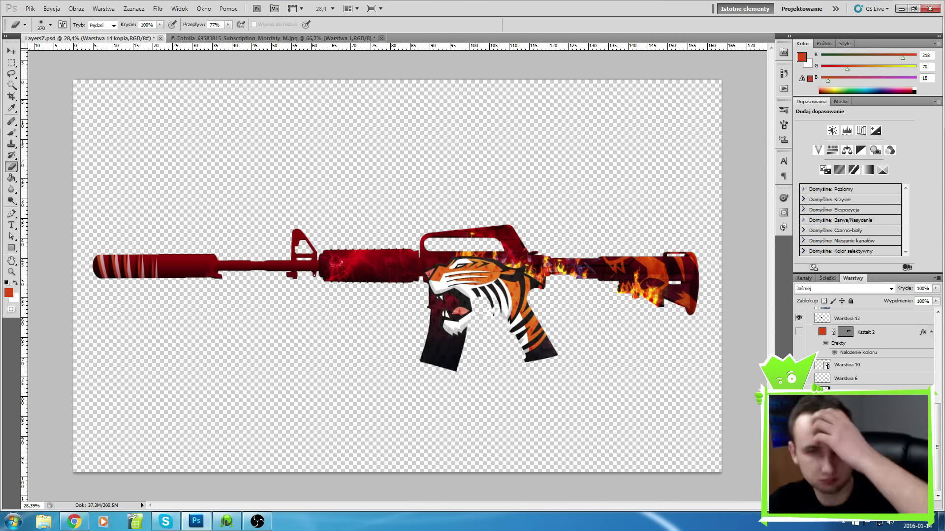
{"action": "key", "text": "ctrl+z"}
{"action": "key", "text": "ctrl+z"}
{"action": "key", "text": "ctrl+z"}
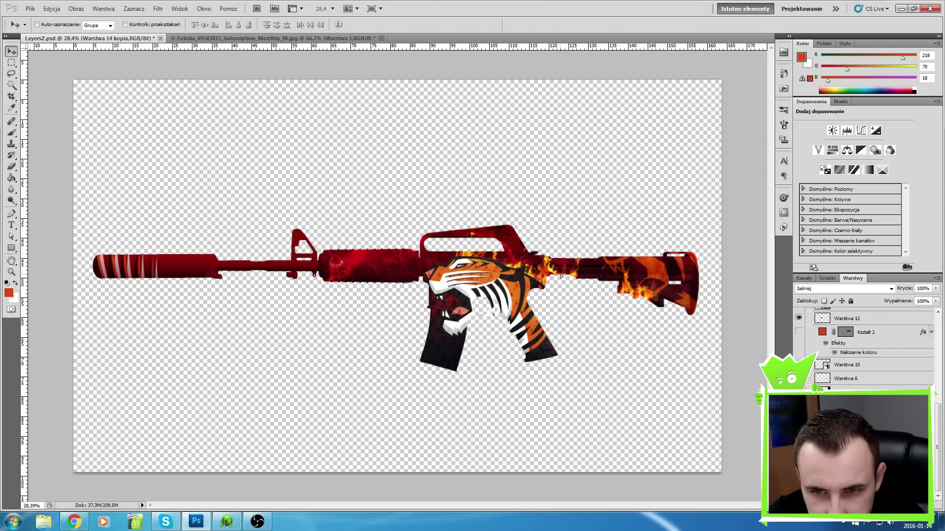
- Duplicate the flame layer and move a copy onto the lower edge of the handguard
{"action": "right_click", "coordinate": [811, 393]}
{"action": "left_click", "coordinate": [837, 221]}
{"action": "key", "text": "Return"}
{"action": "key", "text": "v"}
{"action": "right_click", "coordinate": [800, 428]}
{"action": "left_click", "coordinate": [826, 231]}
{"action": "key", "text": "Return"}
{"action": "left_click_drag", "start_coordinate": [640, 300], "coordinate": [364, 280]}
- Make further copies of the flame layer and cover the barrel ahead of the handguard with flames
{"action": "right_click", "coordinate": [801, 423]}
{"action": "left_click", "coordinate": [826, 231]}
{"action": "key", "text": "Return"}
{"action": "right_click", "coordinate": [801, 423]}
{"action": "left_click", "coordinate": [827, 221]}
{"action": "key", "text": "Return"}
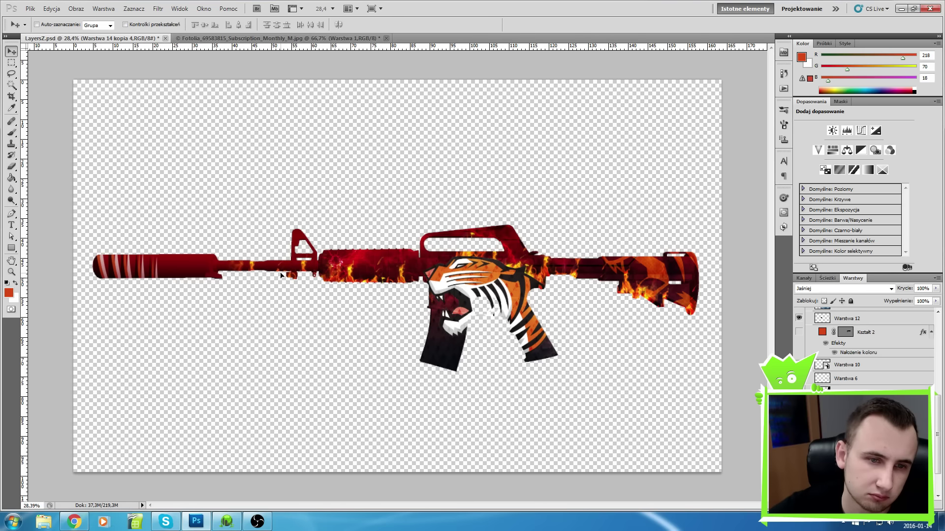
- Place another flame copy on the suppressor and remove the white stripes from it
{"action": "right_click", "coordinate": [801, 423]}
{"action": "left_click", "coordinate": [827, 221]}
{"action": "key", "text": "Return"}
{"action": "left_click_drag", "start_coordinate": [364, 278], "coordinate": [167, 274]}
{"action": "right_click", "coordinate": [105, 271]}
{"action": "left_click", "coordinate": [147, 297]}
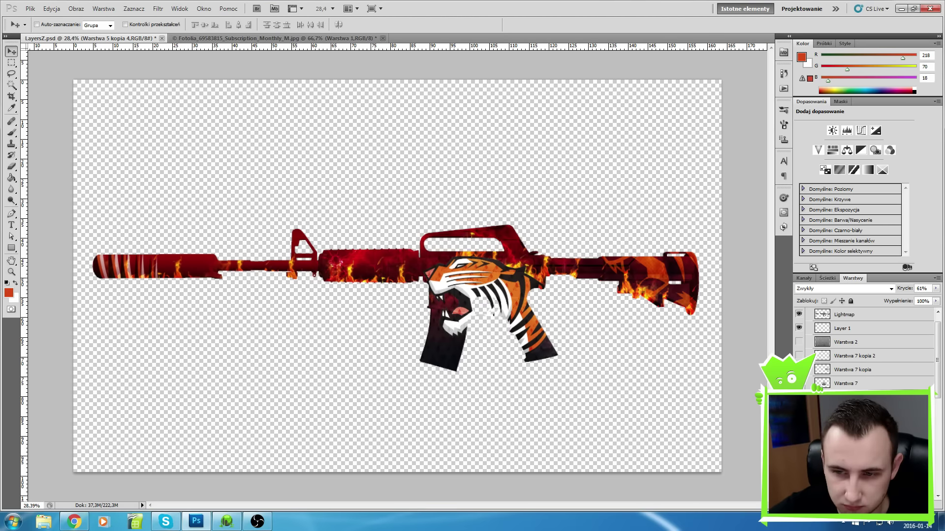
{"action": "right_click", "coordinate": [125, 273]}
{"action": "left_click", "coordinate": [149, 302]}
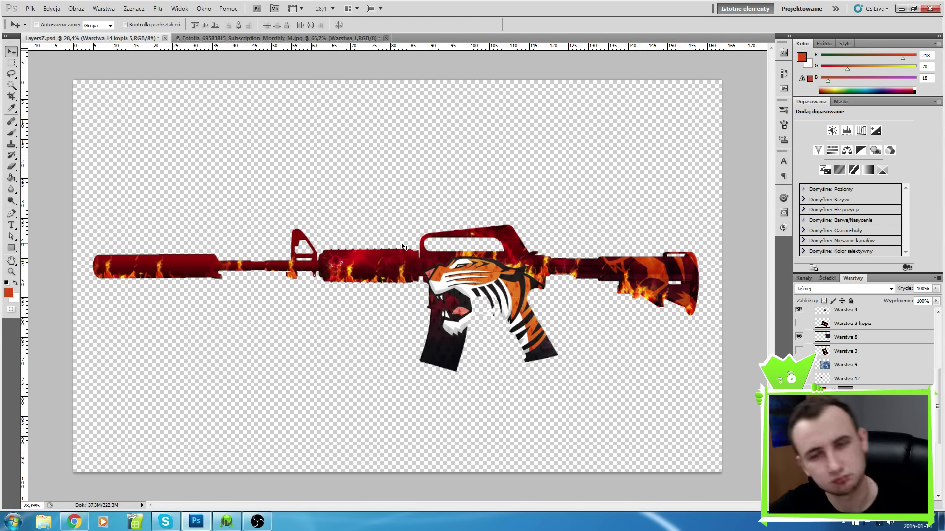
- Duplicate the galaxy texture layer, Warstwa 9, and move the copy over the suppressor
{"action": "key", "text": "alt+Tab"}
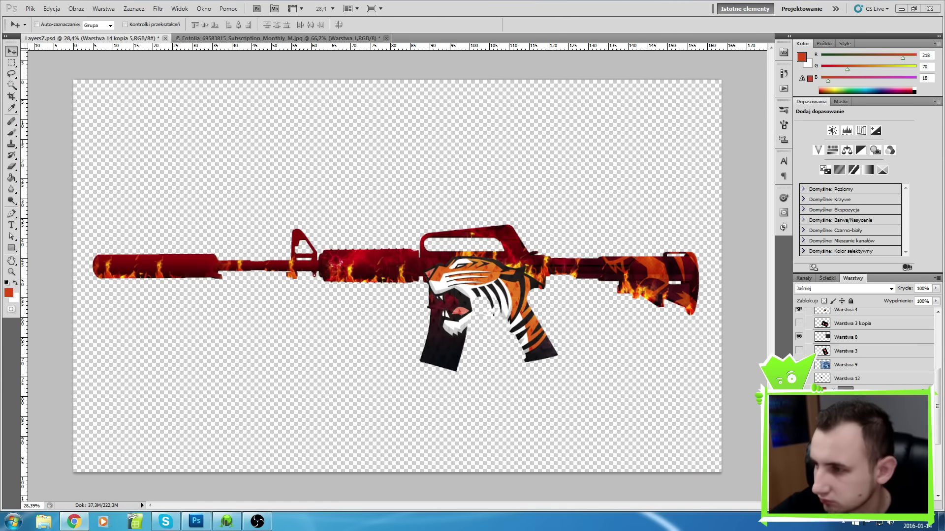
{"action": "key", "text": "alt+Tab"}
{"action": "right_click", "coordinate": [398, 262]}
{"action": "left_click", "coordinate": [419, 294]}
{"action": "key", "text": "ctrl+alt+j"}
{"action": "key", "text": "Return"}
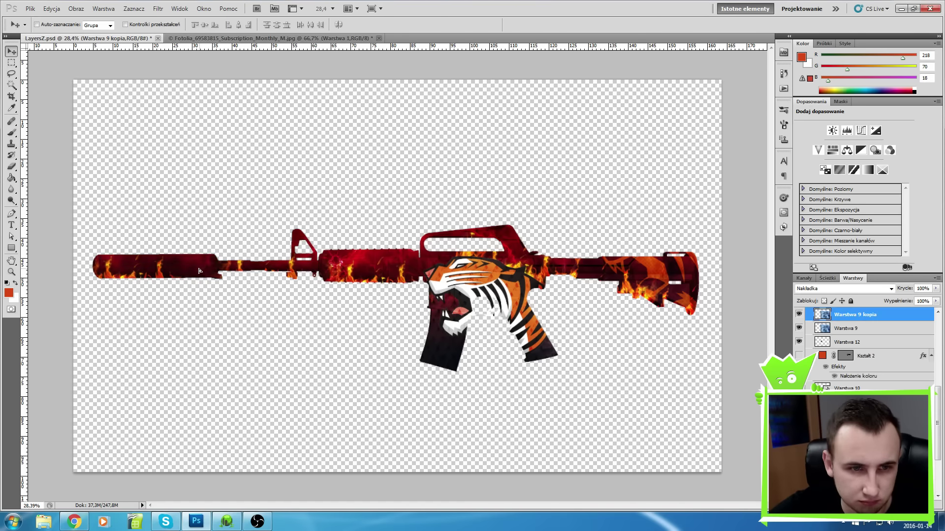
{"action": "key", "text": "e"}
{"action": "key", "text": "v"}
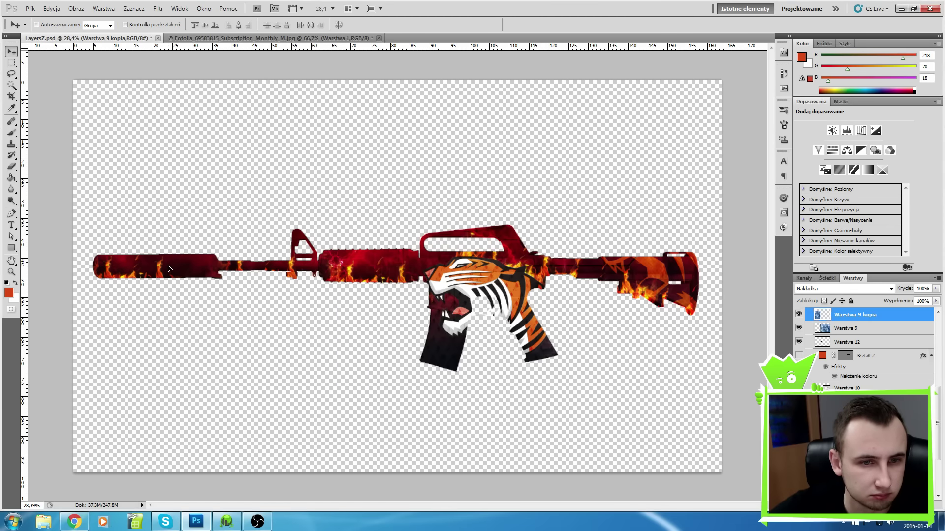
- Duplicate the stock's tiger stripe layer, Warstwa 10, and place the copy over the receiver, magazine and grip
{"action": "right_click", "coordinate": [636, 272]}
{"action": "left_click", "coordinate": [698, 311]}
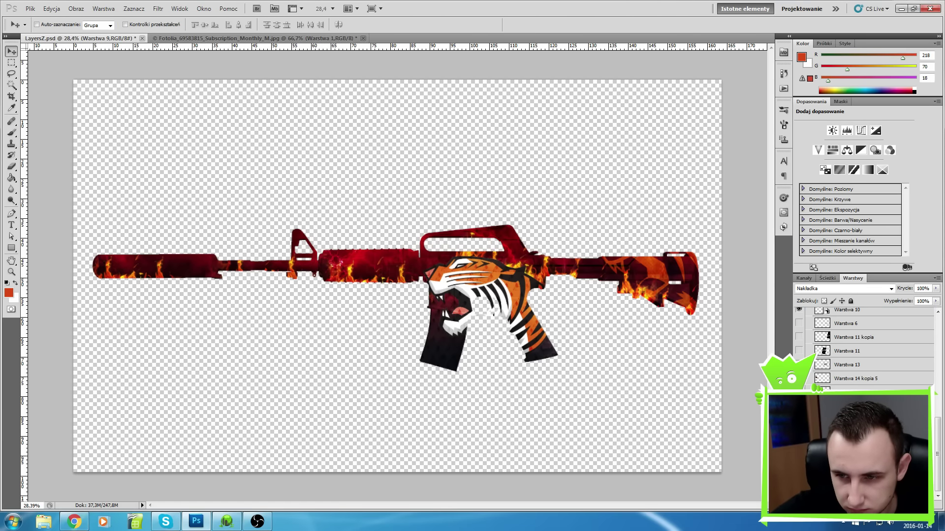
{"action": "right_click", "coordinate": [647, 268]}
{"action": "left_click", "coordinate": [689, 308]}
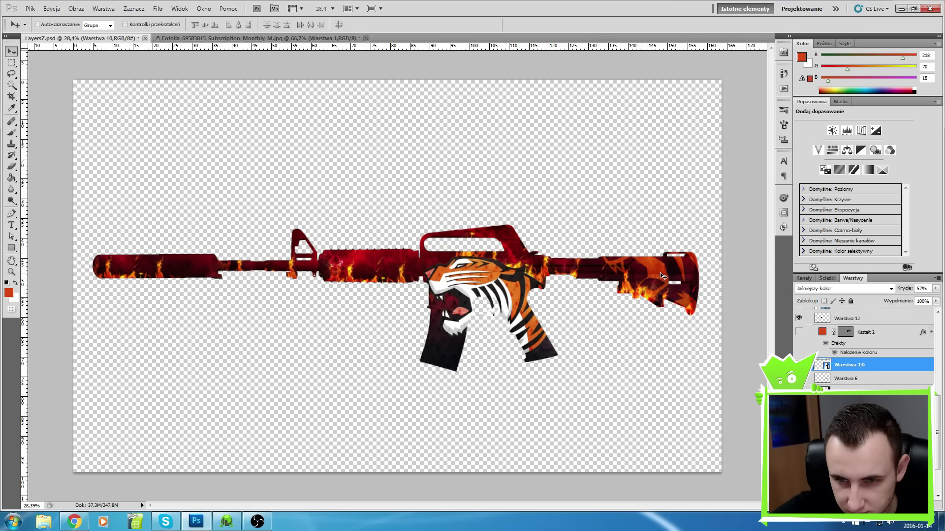
{"action": "key", "text": "ctrl+j"}
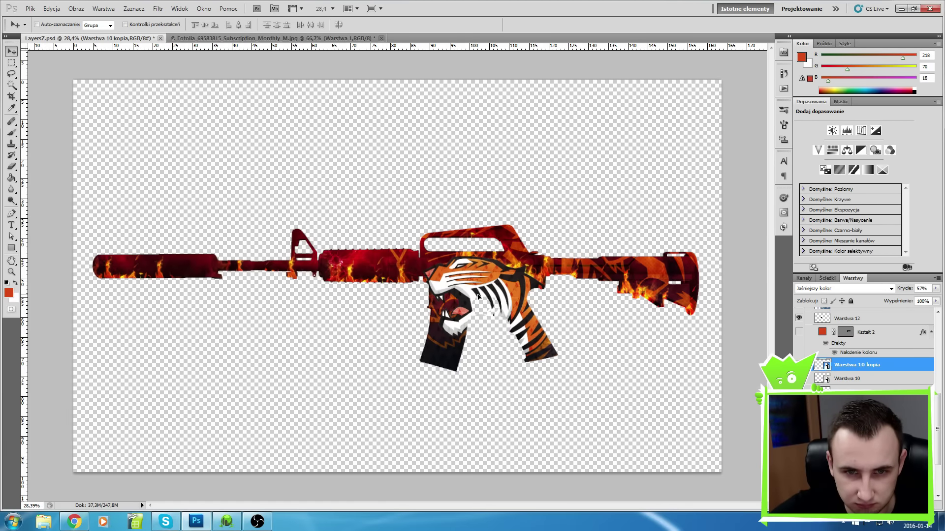
- Move the original tiger stripe layer, Warstwa 10, from the stock onto the suppressor and barrel
{"action": "right_click", "coordinate": [649, 264]}
{"action": "left_click", "coordinate": [696, 324]}
{"action": "right_click", "coordinate": [657, 268]}
{"action": "left_click", "coordinate": [694, 328]}
{"action": "right_click", "coordinate": [650, 266]}
{"action": "left_click", "coordinate": [689, 314]}
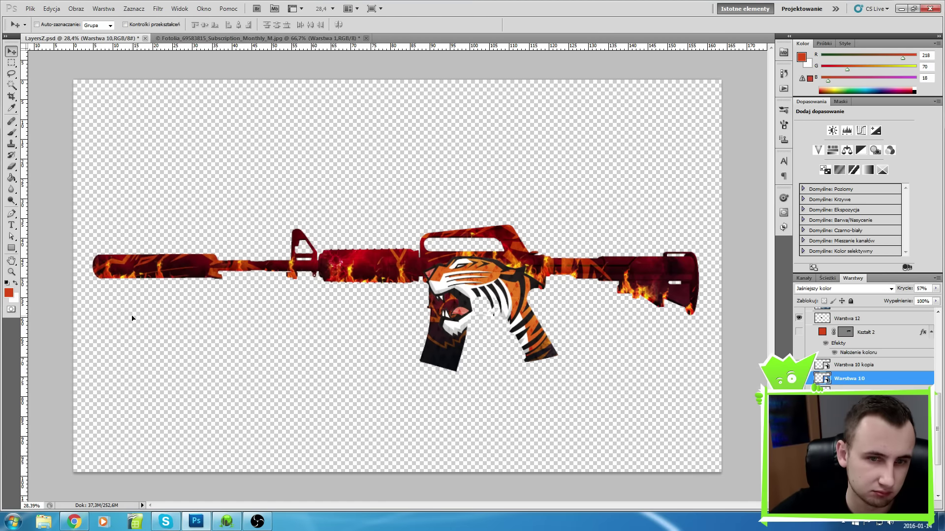
{"action": "left_click_drag", "start_coordinate": [129, 317], "coordinate": [133, 267]}
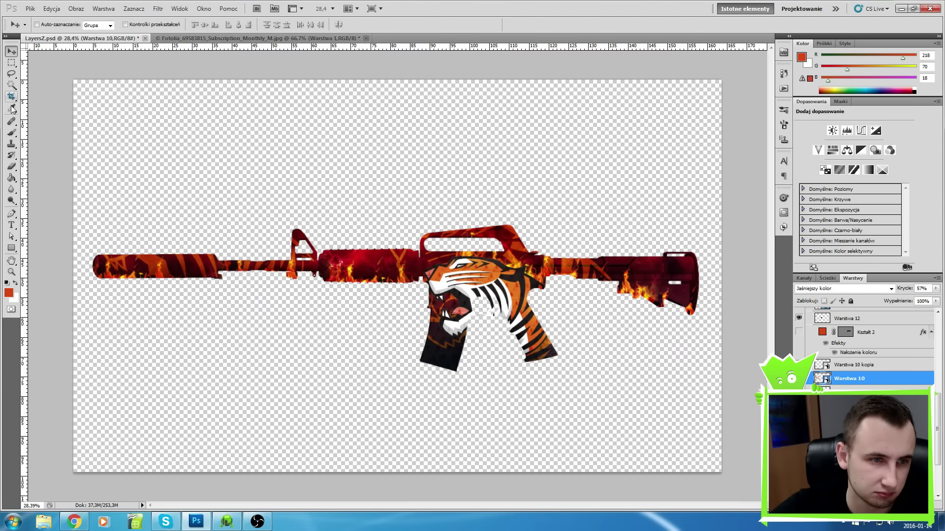
- Rasterize the Warstwa 10 stripe layer so it can be edited with the Eraser tool
{"action": "key", "text": "e"}
{"action": "left_click", "coordinate": [358, 199]}
{"action": "key", "text": "Return"}
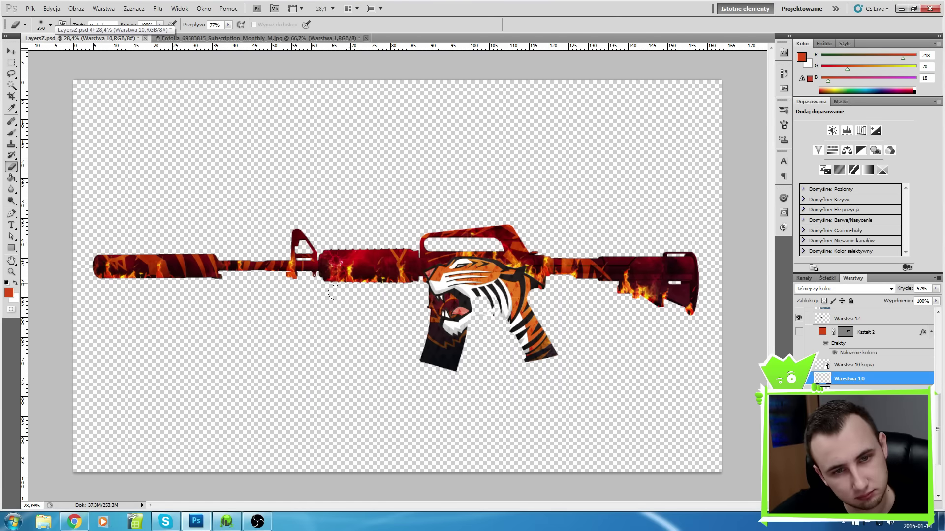
{"action": "key", "text": "v"}
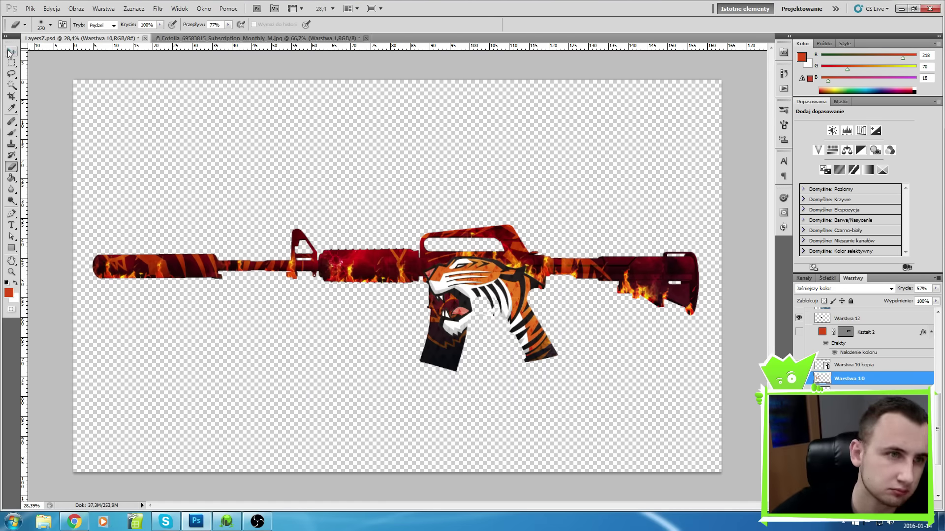
- Add the text NITRO above the tiger head layer, Warstwa 4, and enlarge it on the stock
{"action": "right_click", "coordinate": [459, 277]}
{"action": "left_click", "coordinate": [498, 317]}
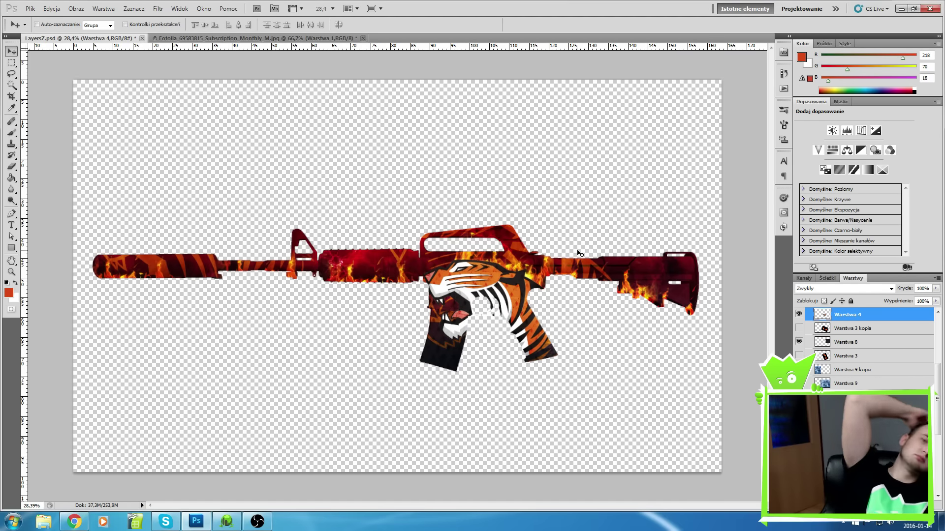
{"action": "scroll", "coordinate": [518, 286], "scroll_direction": "up", "scroll_amount": 1}
{"action": "left_click_drag", "start_coordinate": [467, 506], "coordinate": [514, 507]}
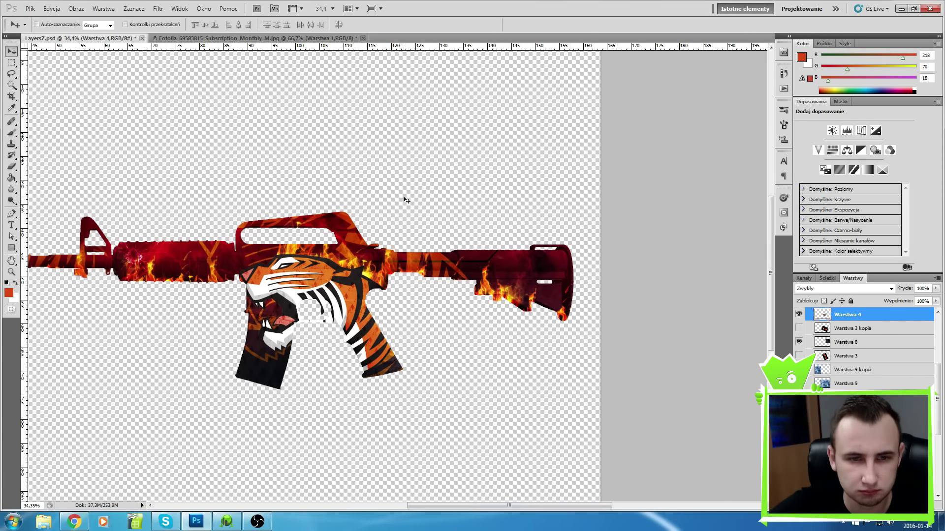
{"action": "key", "text": "ctrl+v"}
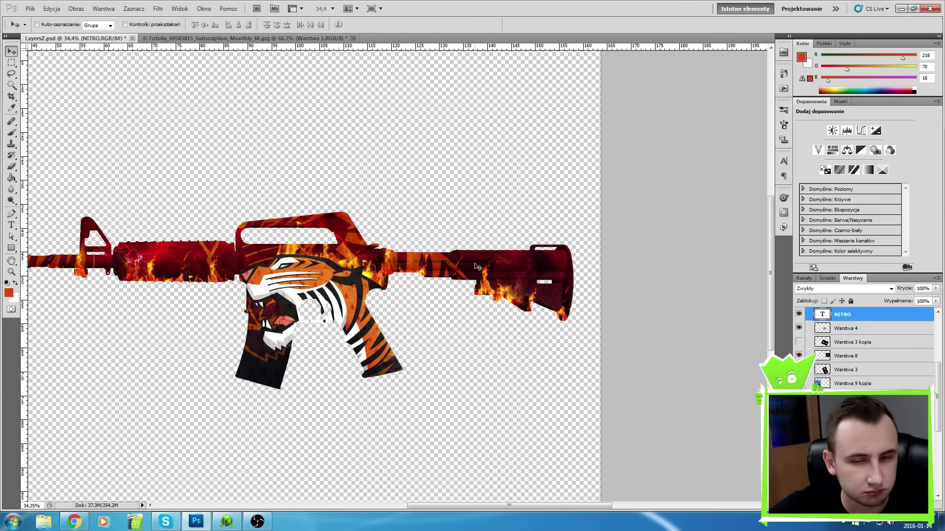
{"action": "key", "text": "ctrl+t"}
{"action": "key", "text": "v"}
{"action": "key", "text": "Return"}
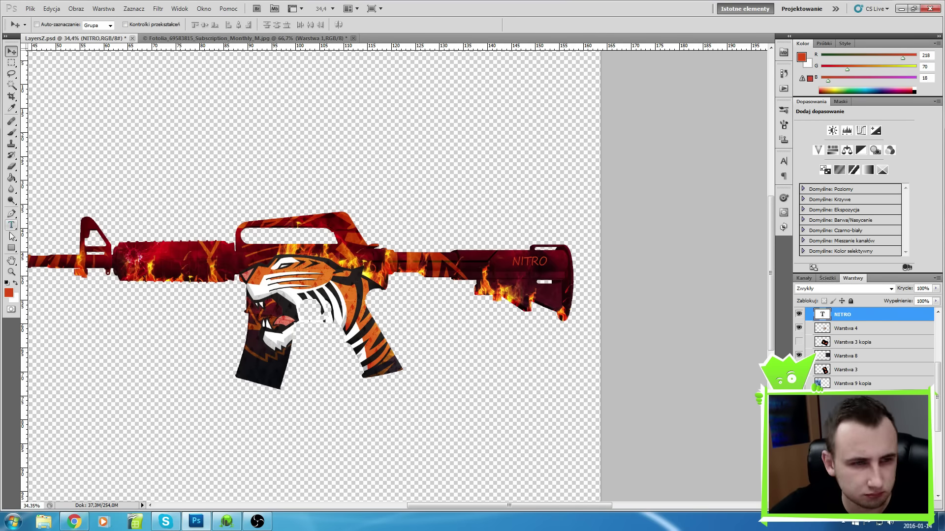
- Try fonts such as Bauhaus 93 and BigNoodleTitling on the NITRO text, pick a thinner one and enlarge the lettering
{"action": "left_click", "coordinate": [12, 226]}
{"action": "left_click", "coordinate": [99, 24]}
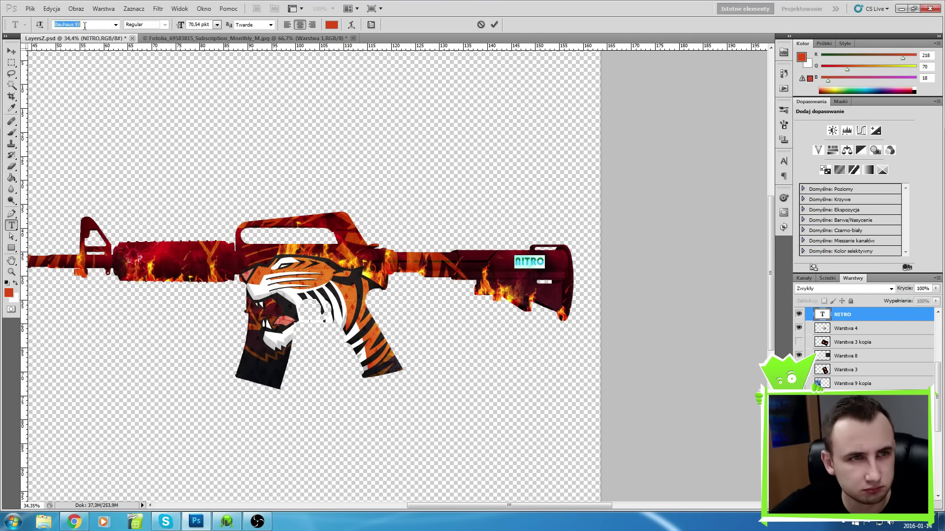
{"action": "key", "text": "Down"}
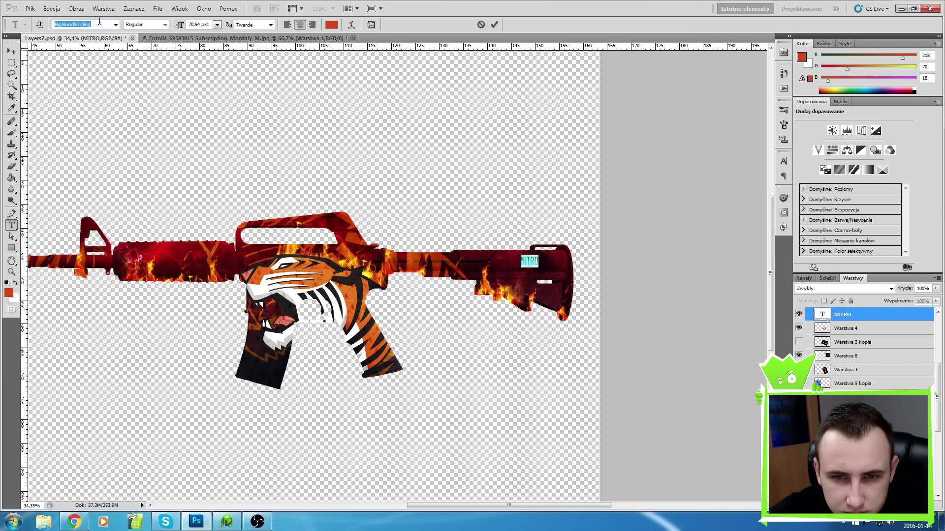
{"action": "key", "text": "ctrl+t"}
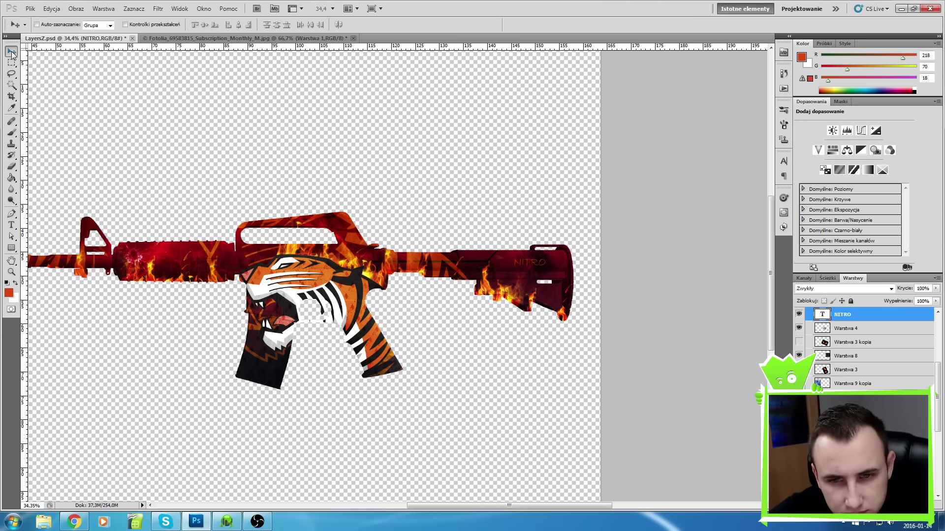
{"action": "key", "text": "Return"}
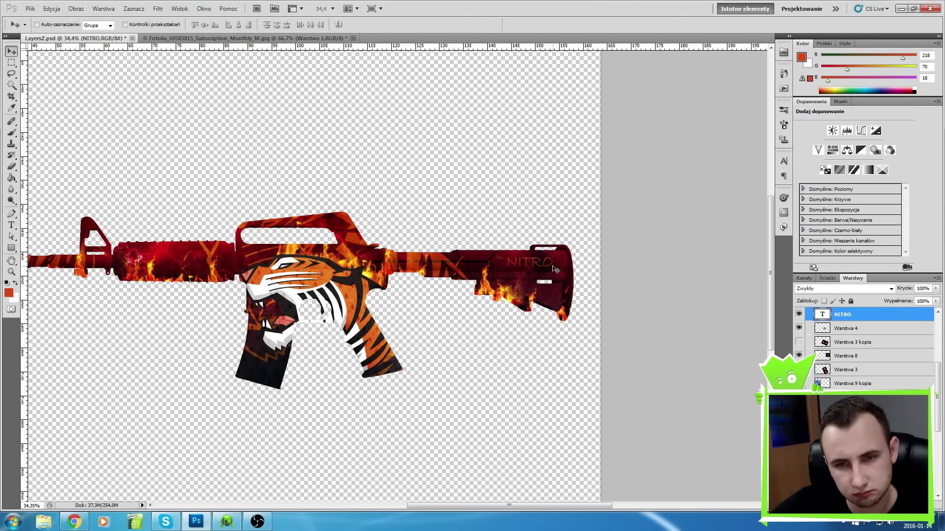
{"action": "key", "text": "ctrl+0"}
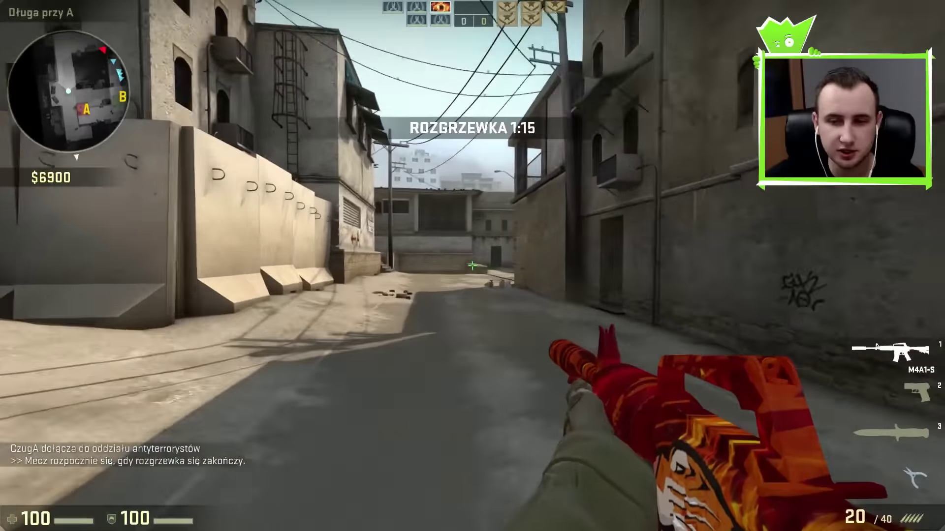
{"action": "key", "text": "f"}
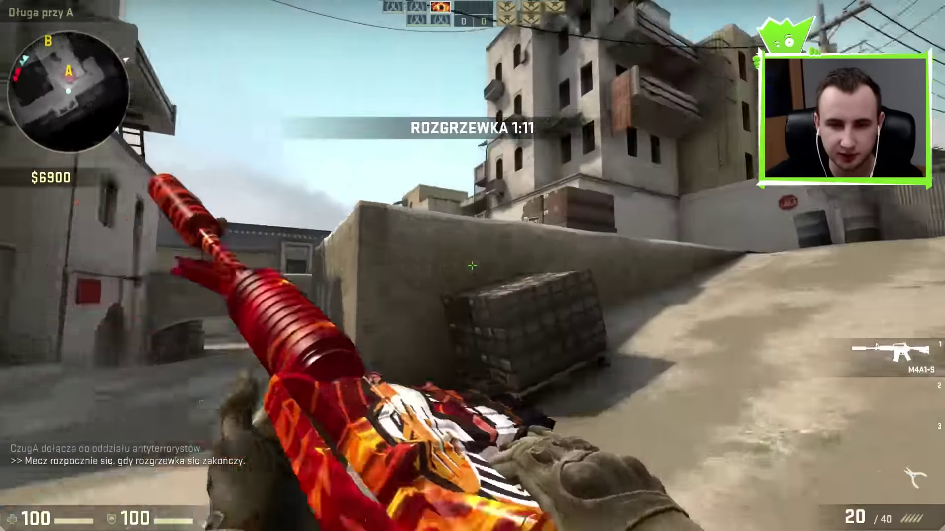
{"action": "key", "text": "f"}
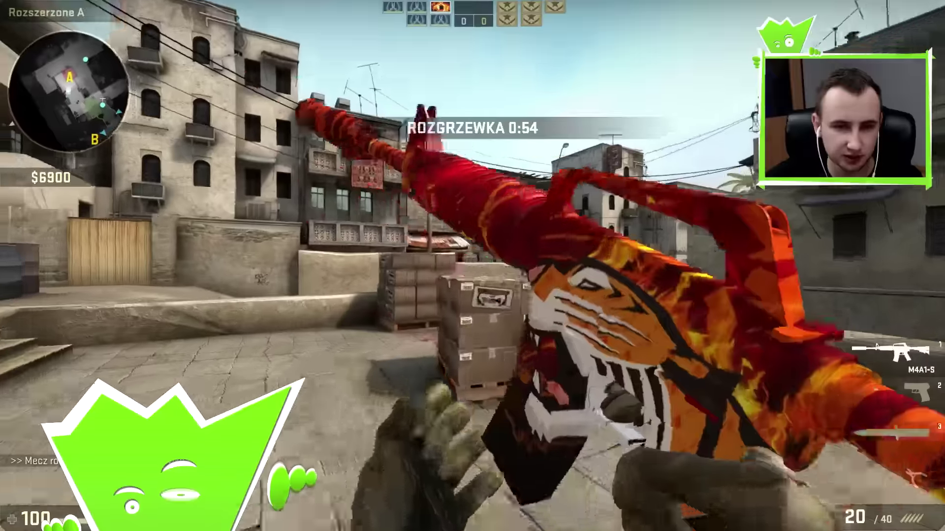
{"action": "left_click", "coordinate": [472, 266]}
{"action": "left_click", "coordinate": [472, 265]}
{"action": "left_click", "coordinate": [472, 265]}
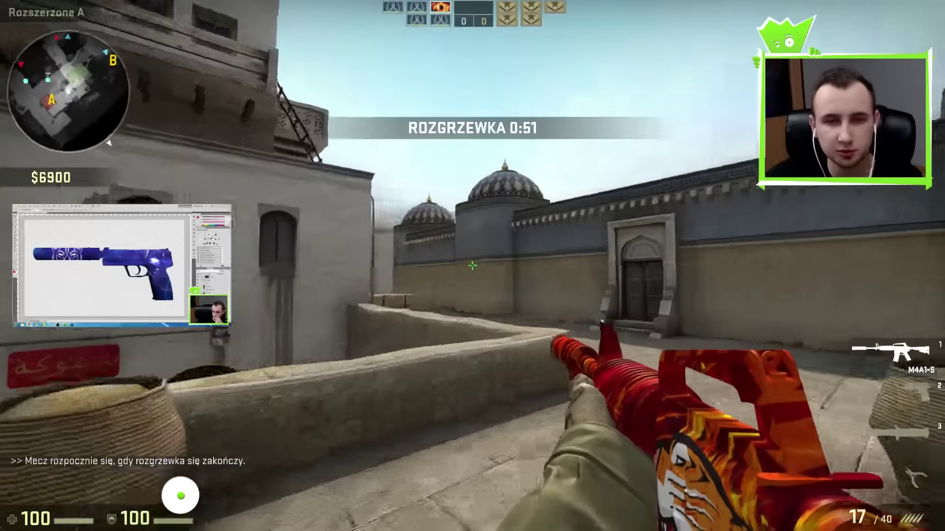
{"action": "key", "text": "a"}
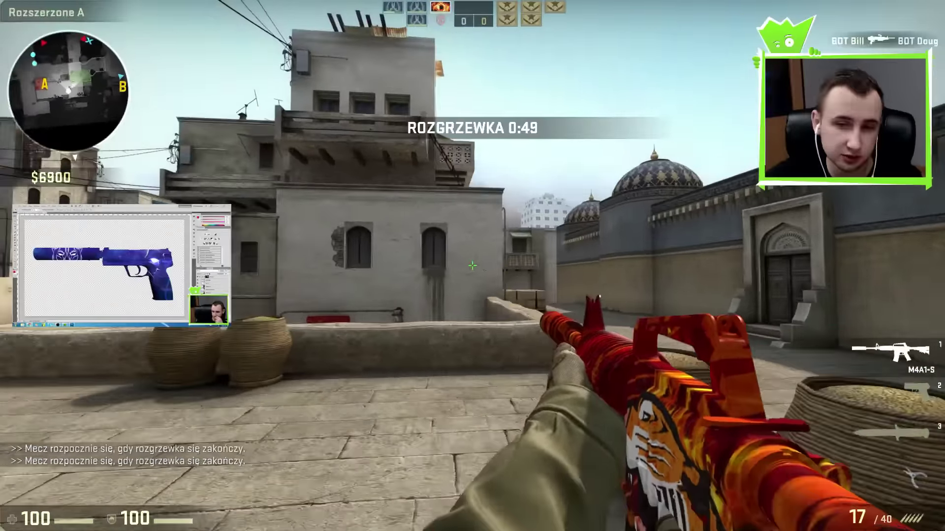
{"action": "key", "text": "w"}
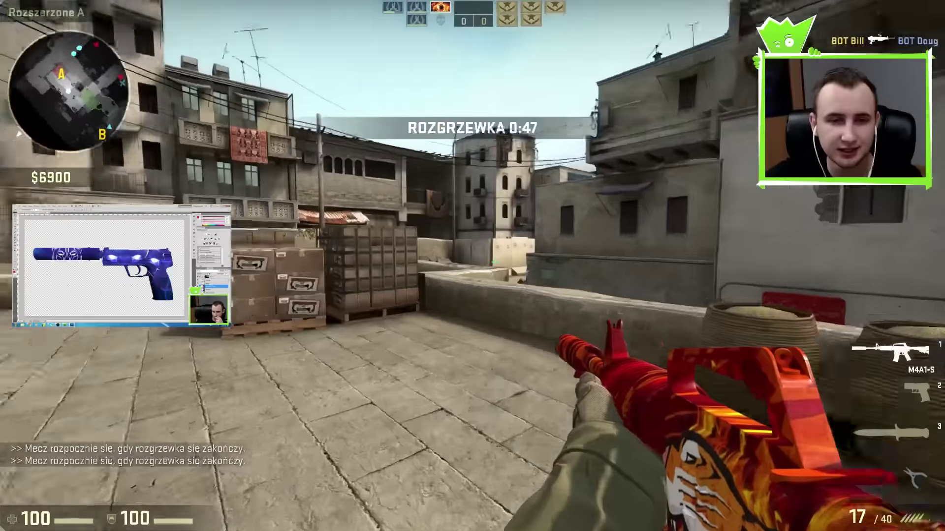
{"action": "key", "text": "w"}
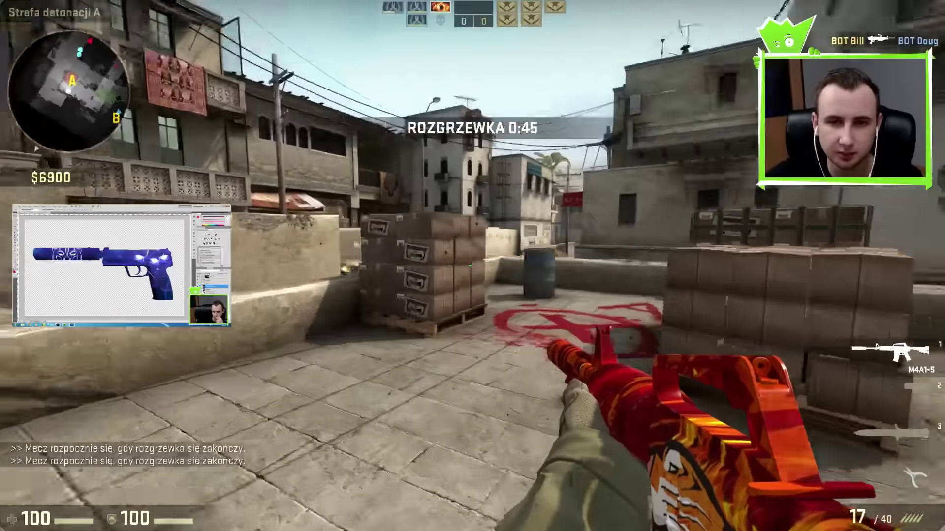
{"action": "key", "text": "s"}
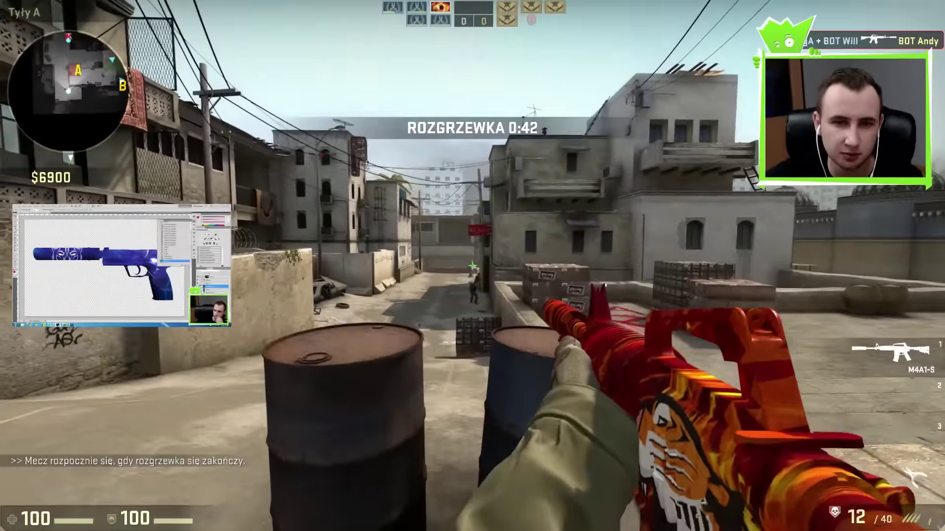
{"action": "left_click", "coordinate": [471, 266]}
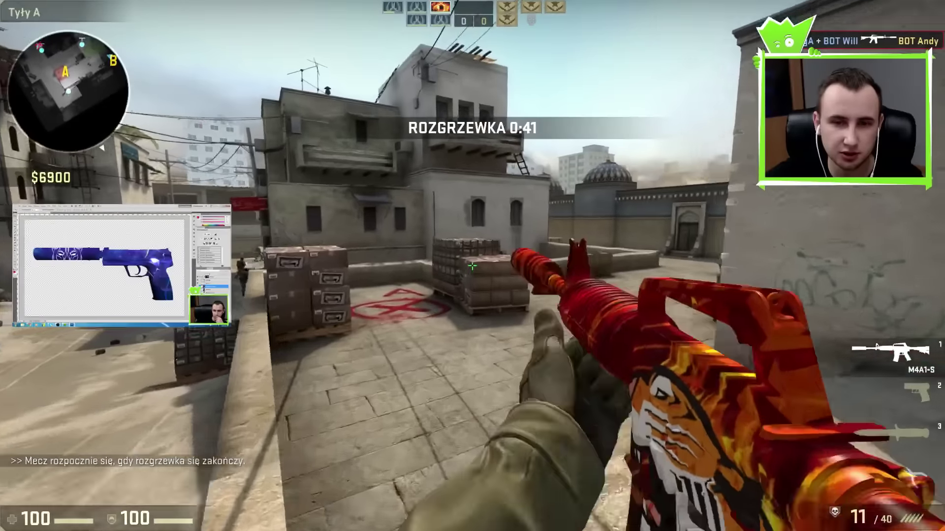
{"action": "key", "text": "r"}
{"action": "key", "text": "w"}
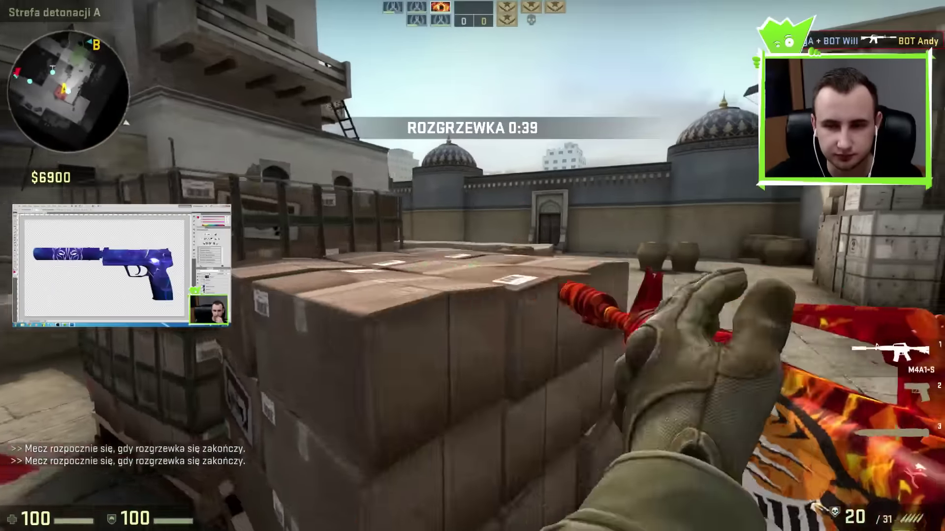
{"action": "key", "text": "s"}
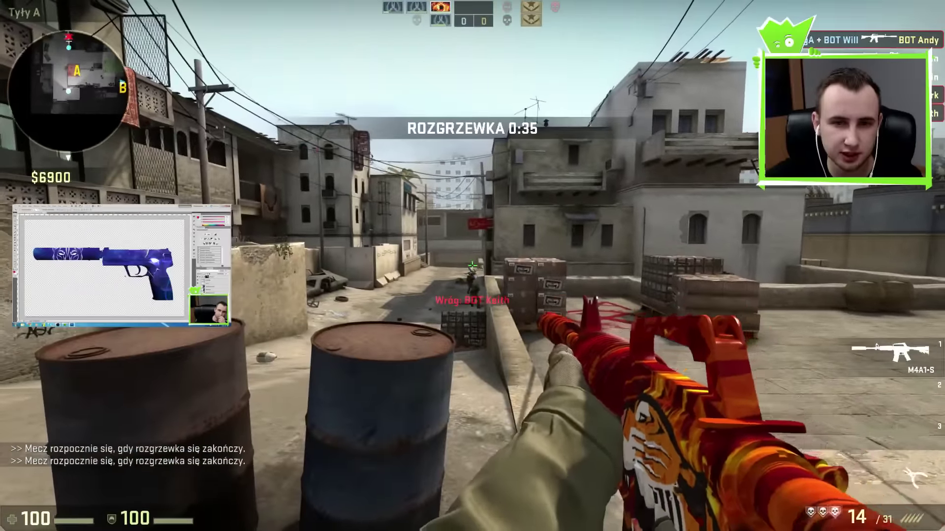
{"action": "left_click", "coordinate": [472, 266]}
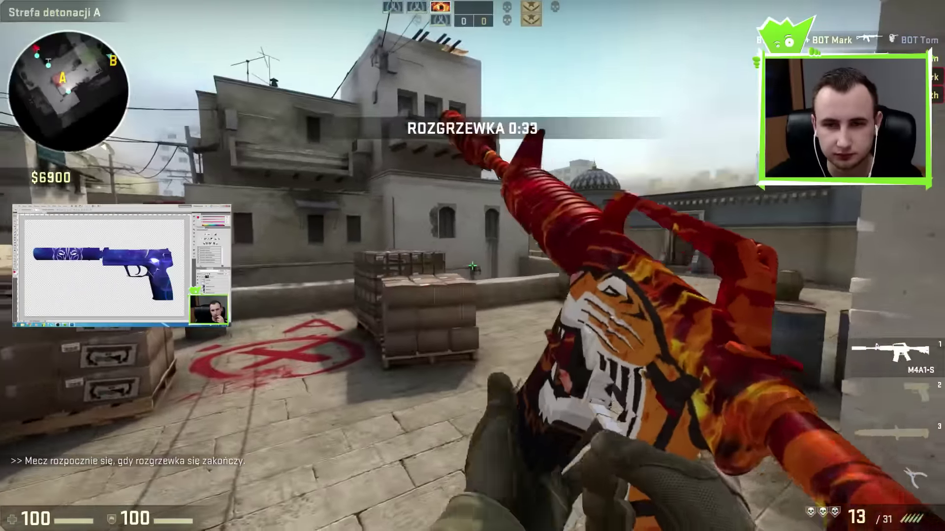
{"action": "key", "text": "s"}
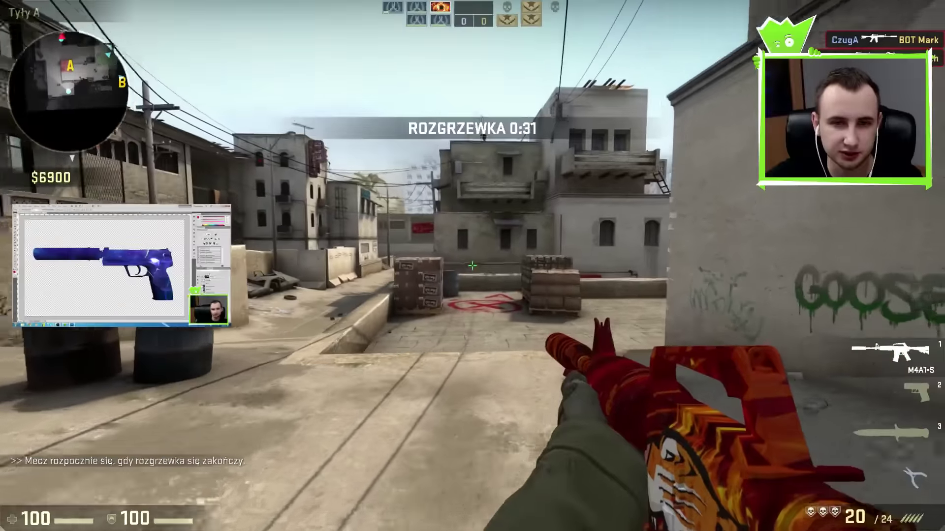
{"action": "key", "text": "w"}
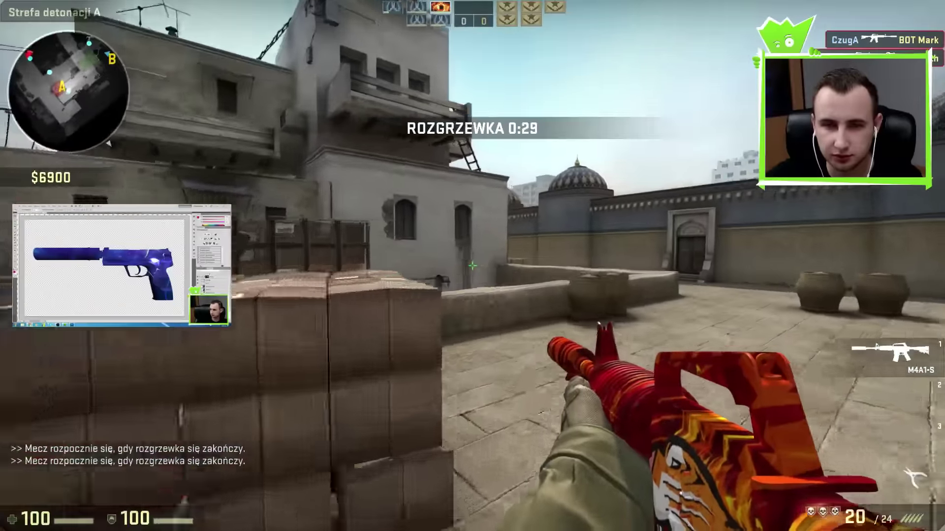
{"action": "key", "text": "w"}
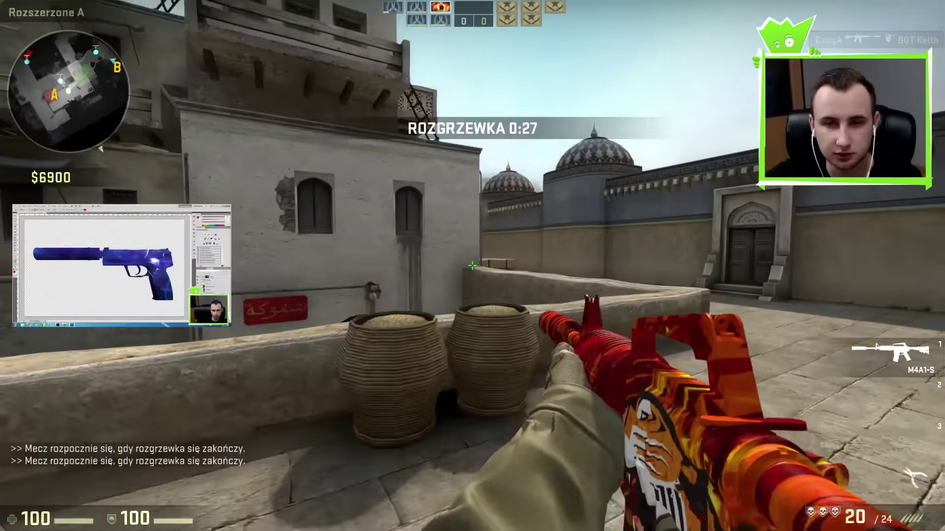
{"action": "key", "text": "s"}
{"action": "key", "text": "s"}
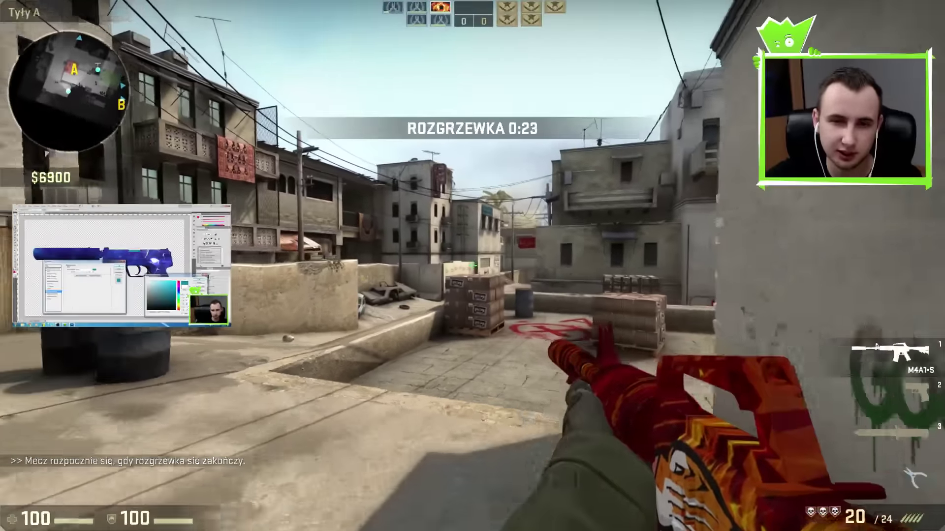
{"action": "key", "text": "a"}
{"action": "key", "text": "a"}
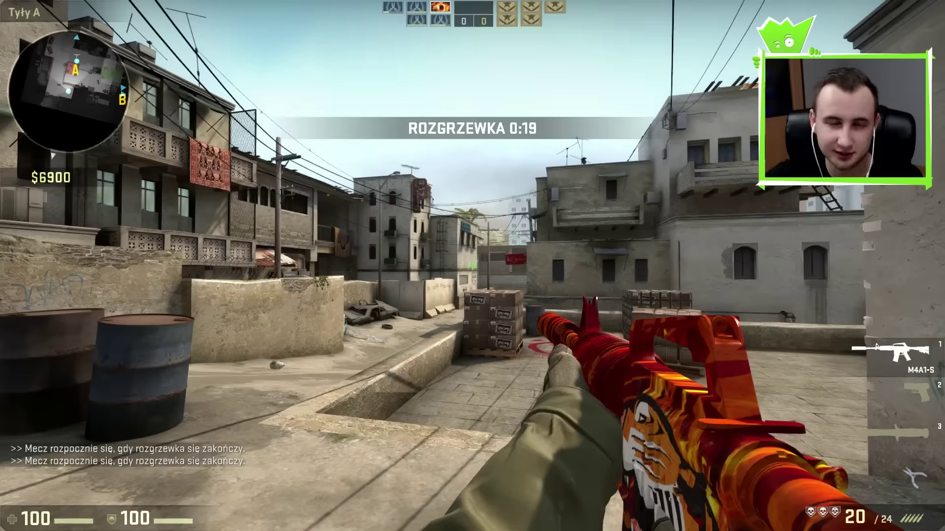